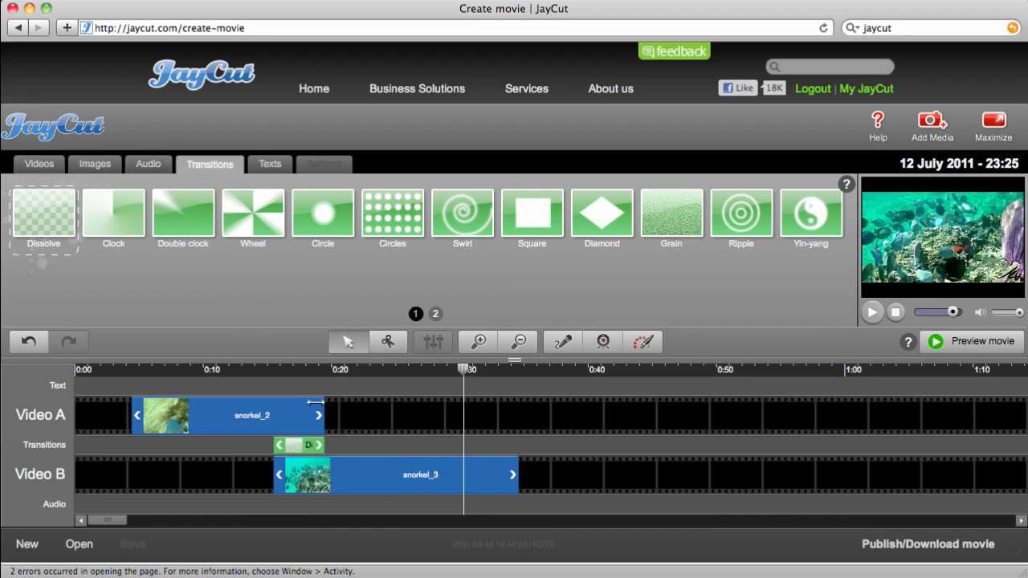
Step: Trim the end of the snorkel_2 clip to about 0:18 and shorten the Dissolve transition to match the overlap
{"action": "left_click_drag", "start_coordinate": [321, 417], "coordinate": [302, 416]}
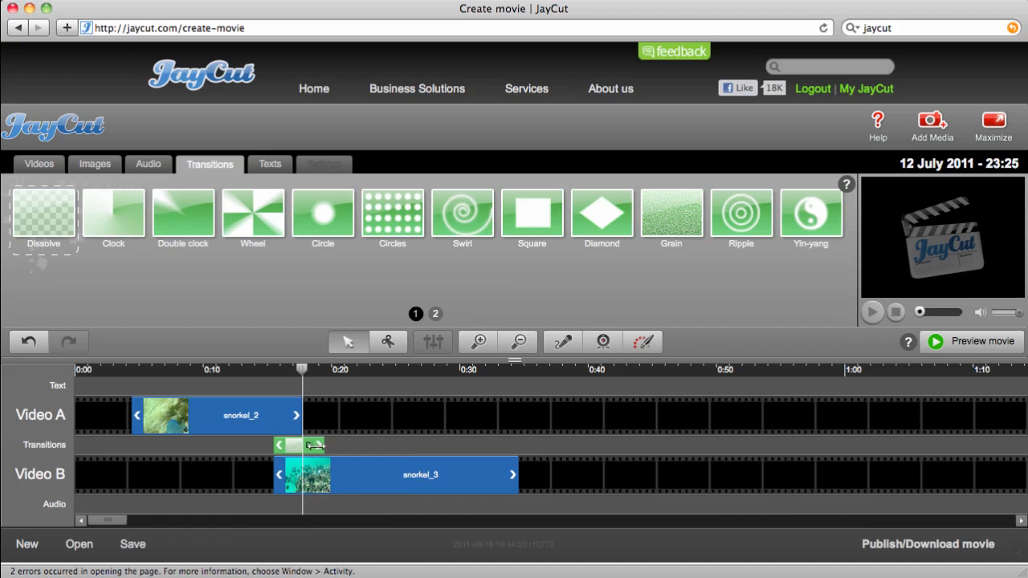
{"action": "left_click_drag", "start_coordinate": [320, 446], "coordinate": [310, 446]}
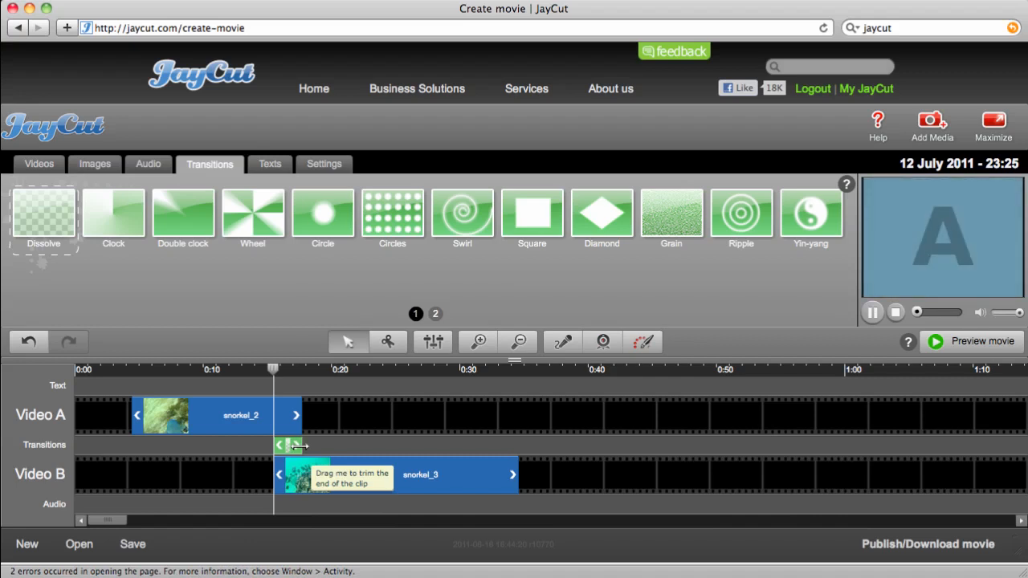
{"action": "left_click_drag", "start_coordinate": [299, 446], "coordinate": [380, 448]}
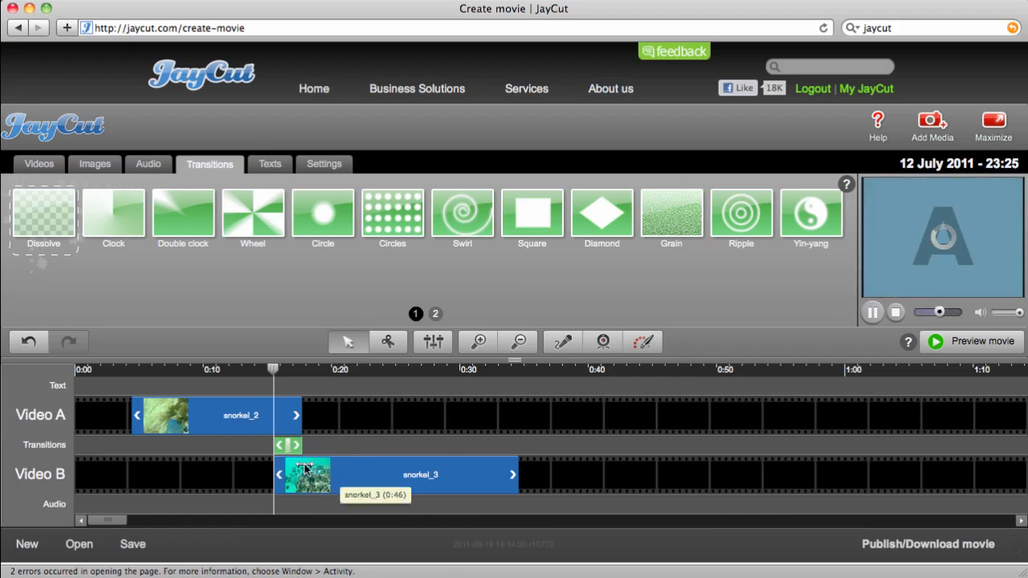
{"action": "left_click", "coordinate": [255, 371]}
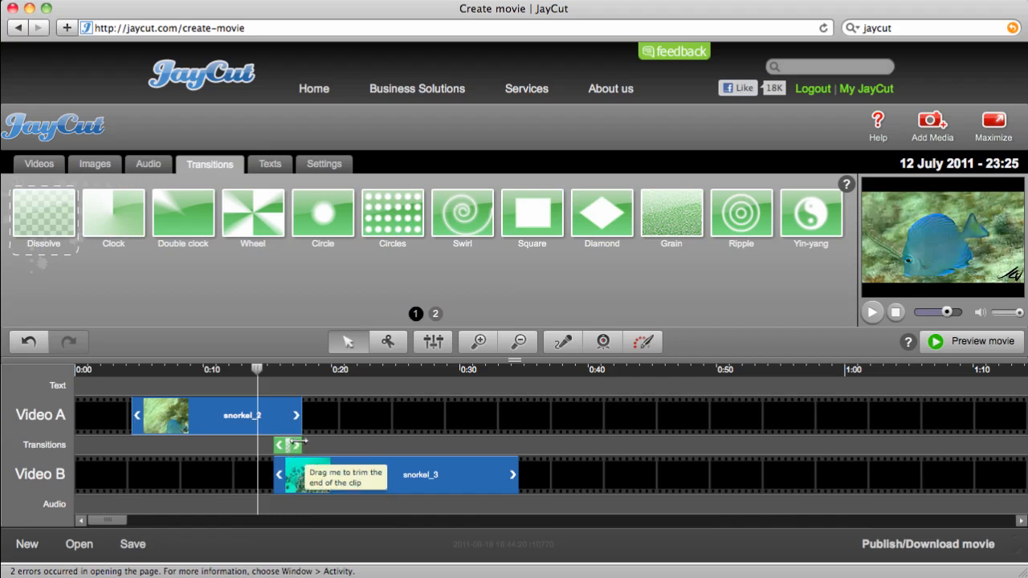
{"action": "left_click_drag", "start_coordinate": [297, 445], "coordinate": [290, 446]}
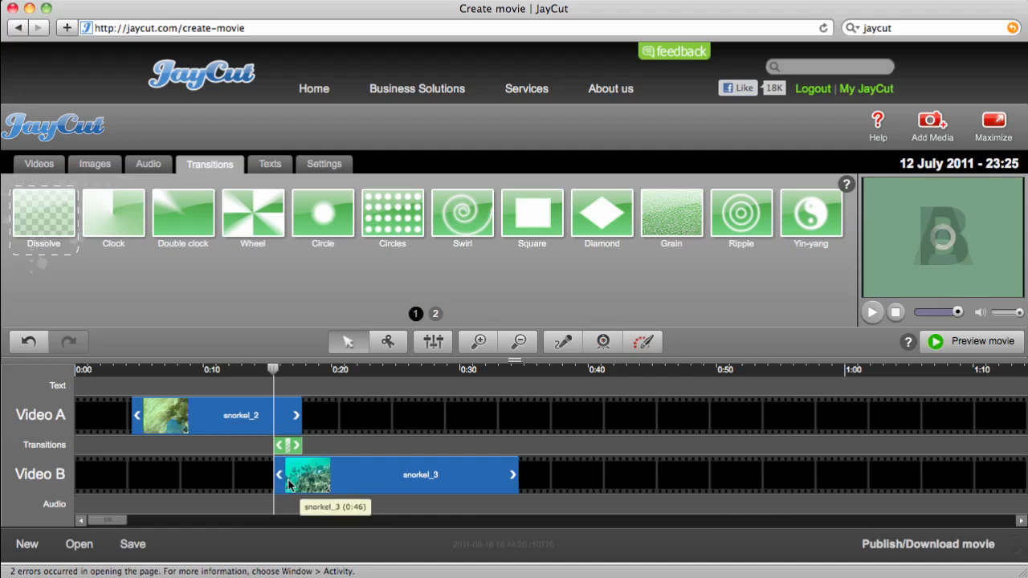
Step: Extend snorkel_2 and its Dissolve transition to about 0:26 and scrub through the longer overlap
{"action": "left_click_drag", "start_coordinate": [302, 409], "coordinate": [417, 403]}
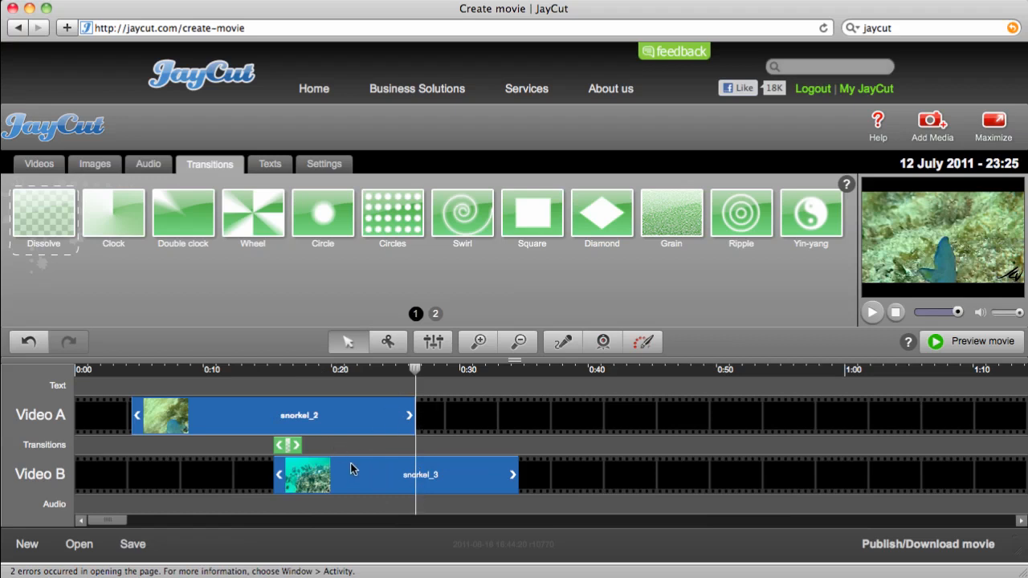
{"action": "left_click_drag", "start_coordinate": [299, 446], "coordinate": [414, 445]}
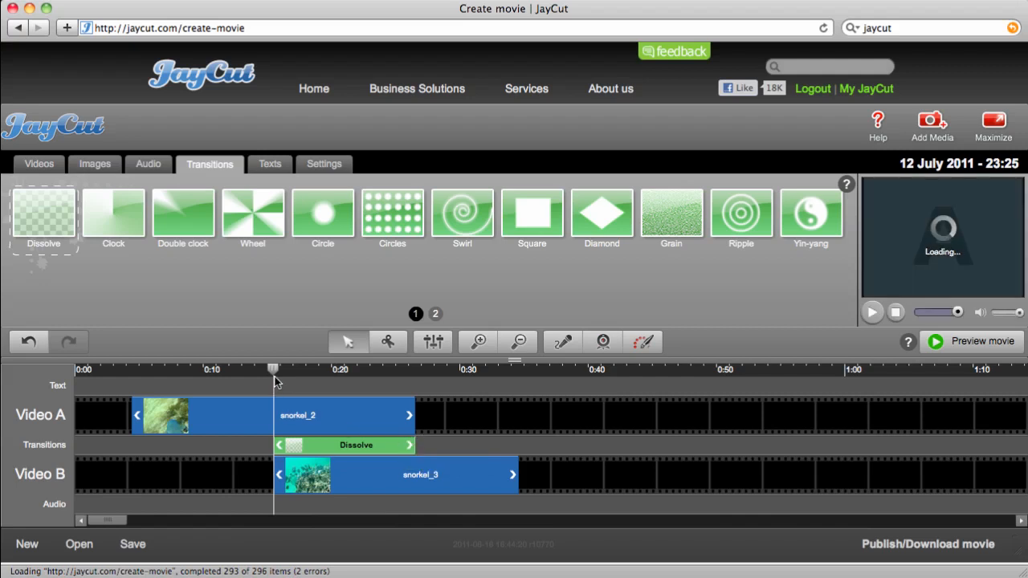
{"action": "left_click", "coordinate": [281, 369]}
{"action": "left_click_drag", "start_coordinate": [281, 369], "coordinate": [393, 369]}
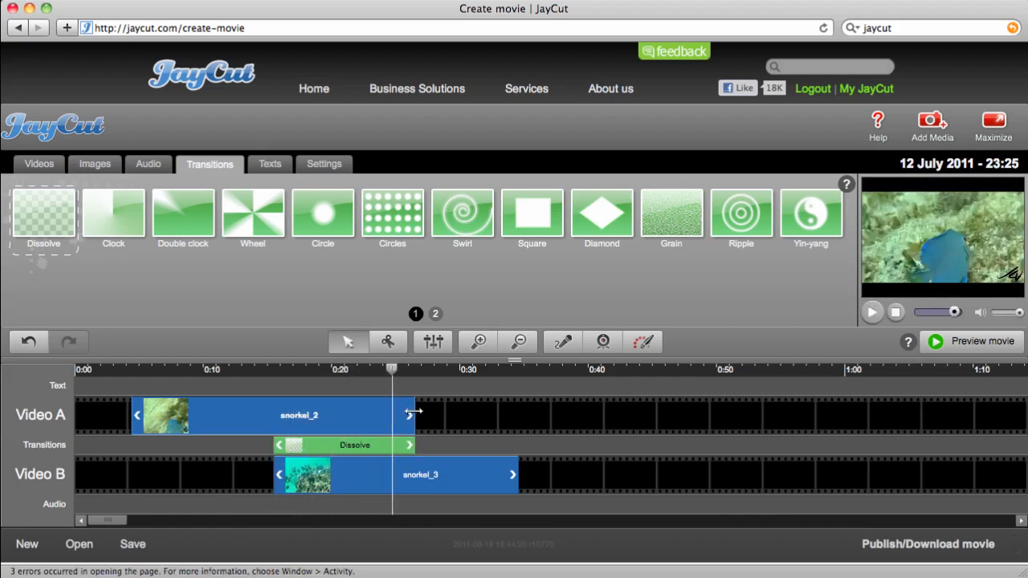
Step: Trim snorkel_2 and its Dissolve transition back to end at about 0:18
{"action": "left_click_drag", "start_coordinate": [412, 413], "coordinate": [301, 417]}
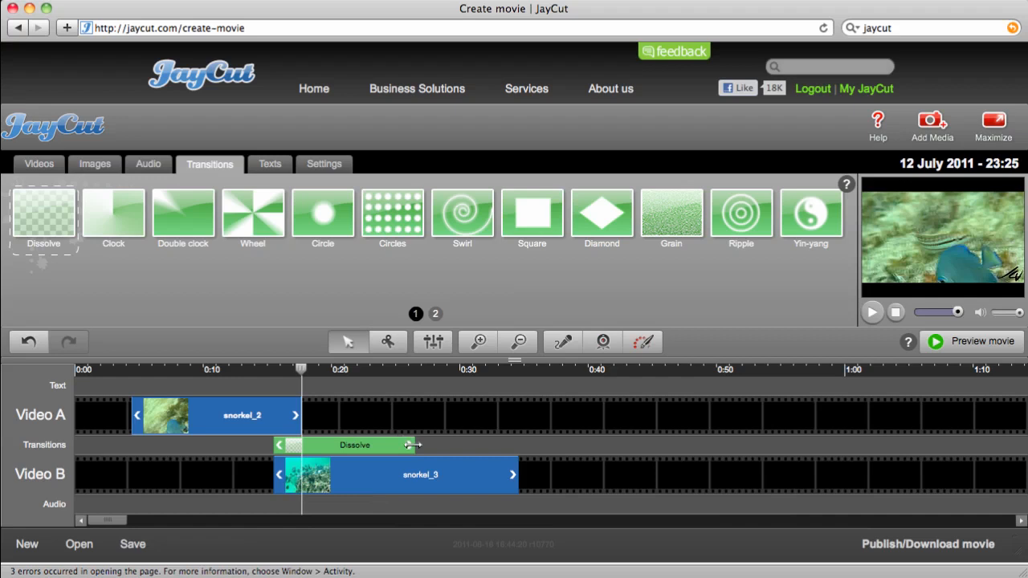
{"action": "left_click_drag", "start_coordinate": [412, 445], "coordinate": [301, 446]}
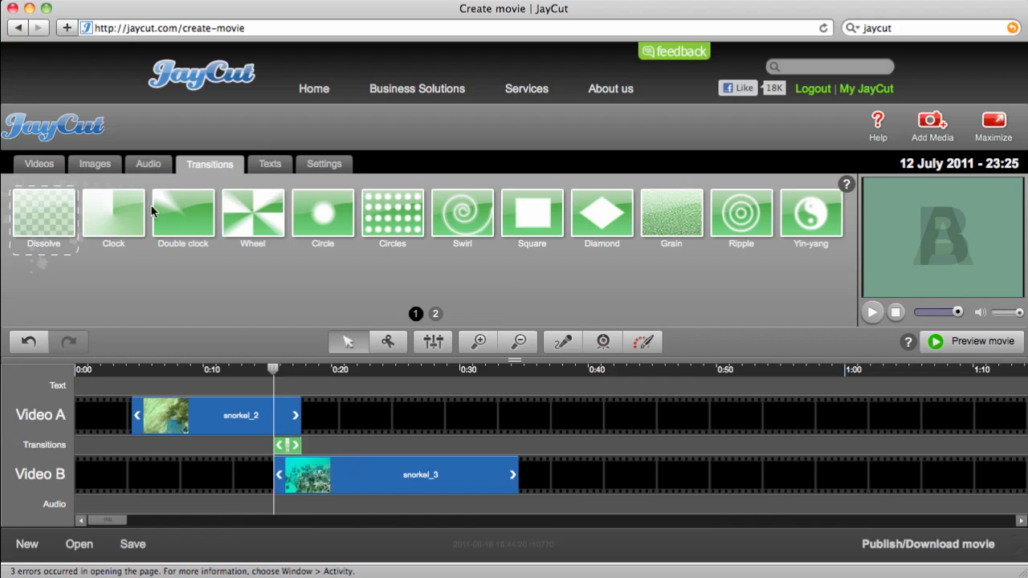
Step: Place the wave_2 image on Video A at about 0:29, overlapping the end of the snorkel_3 clip
{"action": "left_click", "coordinate": [107, 167]}
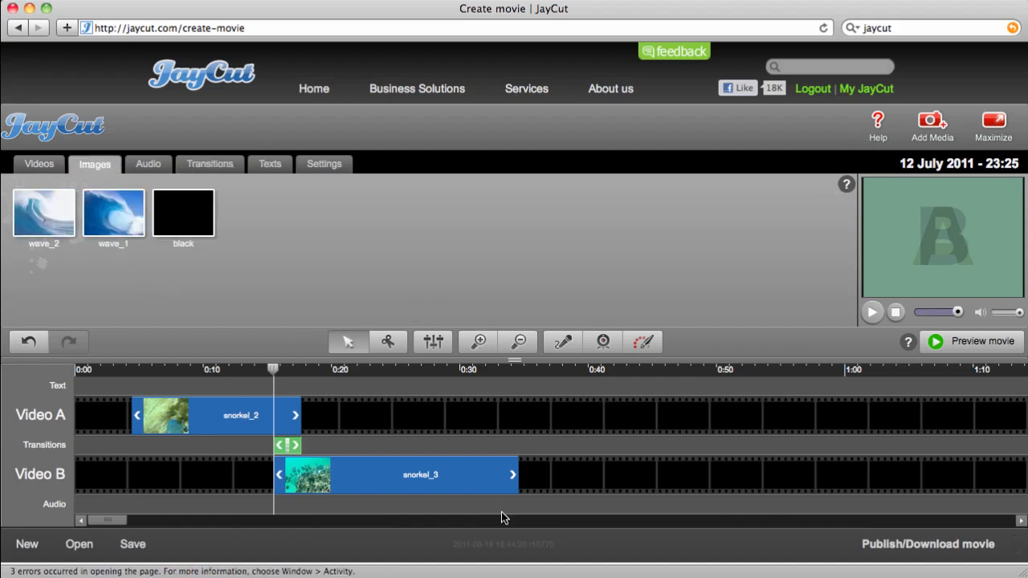
{"action": "left_click", "coordinate": [515, 466]}
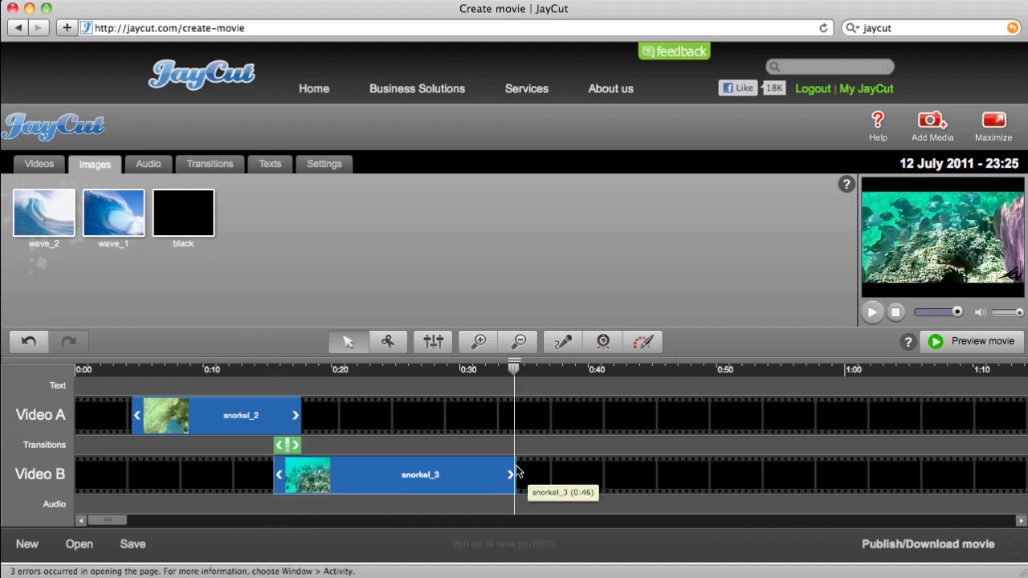
{"action": "left_click", "coordinate": [56, 220]}
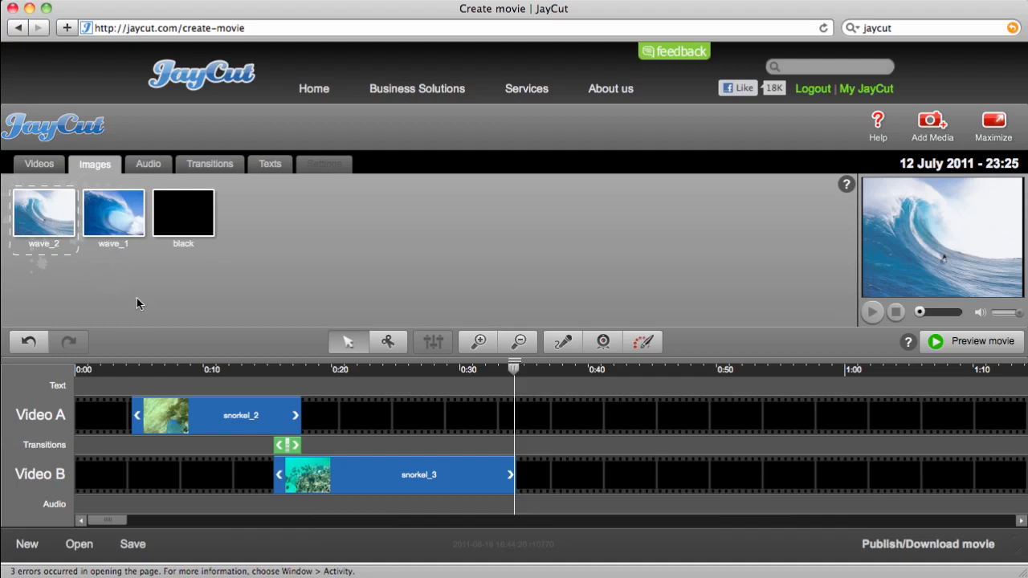
{"action": "mouse_move", "coordinate": [176, 381]}
{"action": "left_mouse_down"}
{"action": "mouse_move", "coordinate": [219, 376]}
{"action": "mouse_move", "coordinate": [179, 376]}
{"action": "left_mouse_up"}
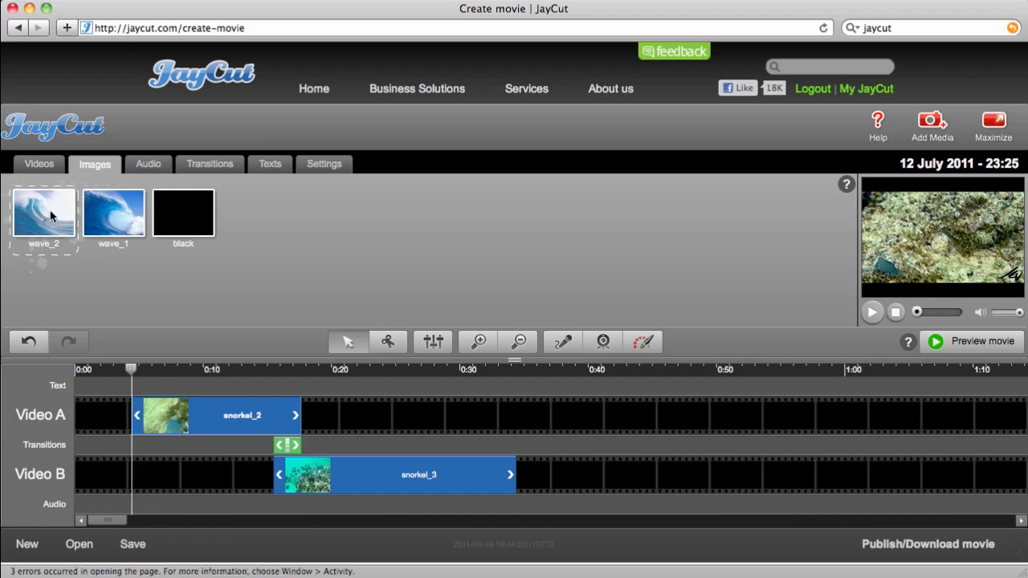
{"action": "left_click_drag", "start_coordinate": [47, 216], "coordinate": [599, 413]}
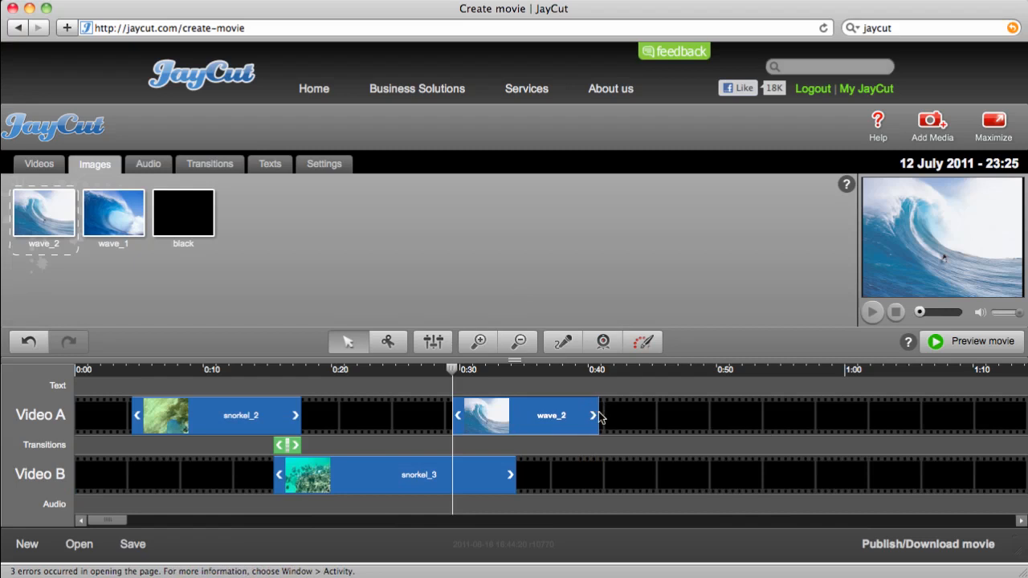
Step: Scrub the timeline through snorkel_2, snorkel_3 and wave_2 to check how the clips follow each other
{"action": "left_click", "coordinate": [382, 371]}
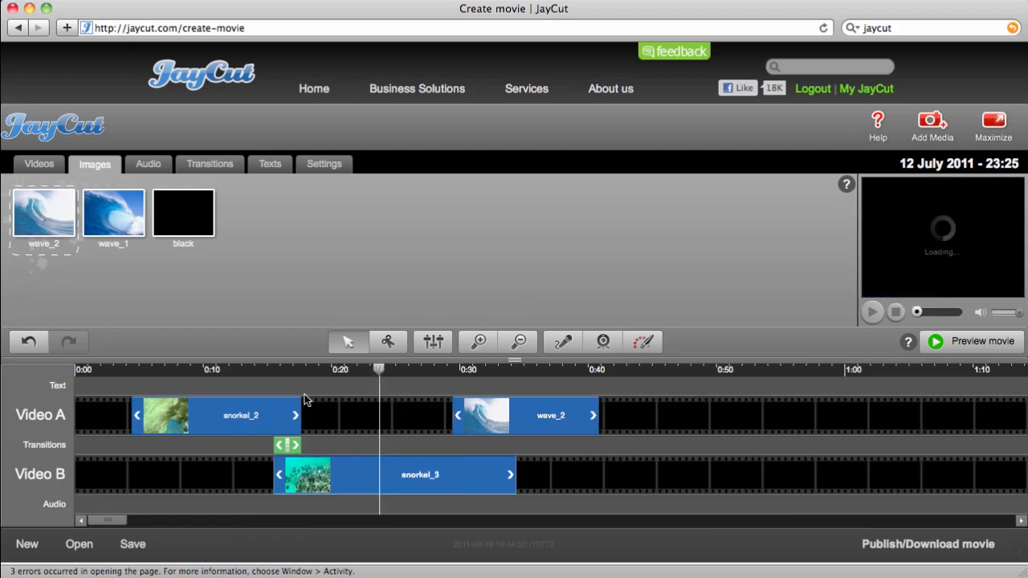
{"action": "left_click", "coordinate": [164, 370]}
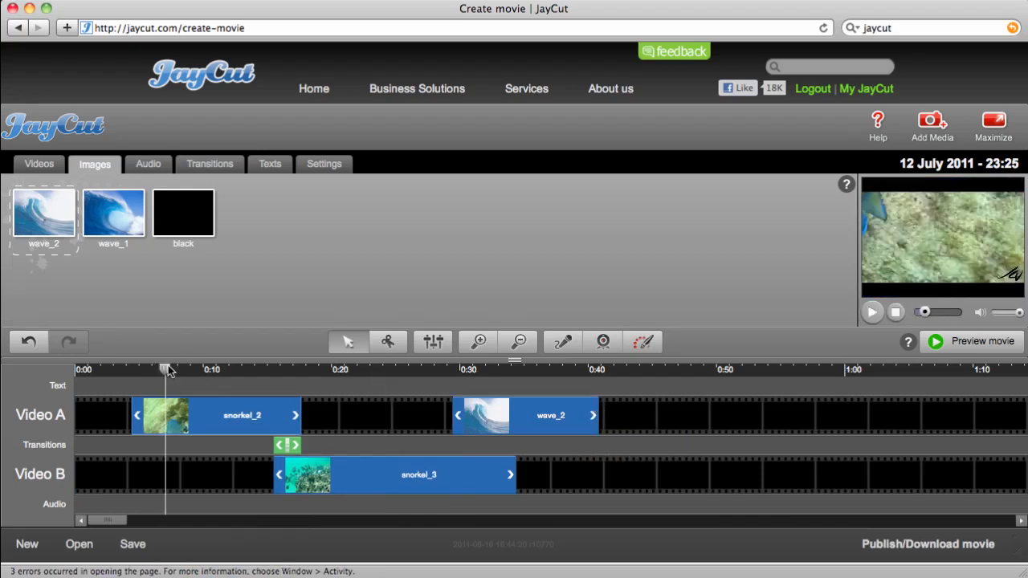
{"action": "left_click_drag", "start_coordinate": [165, 370], "coordinate": [214, 378]}
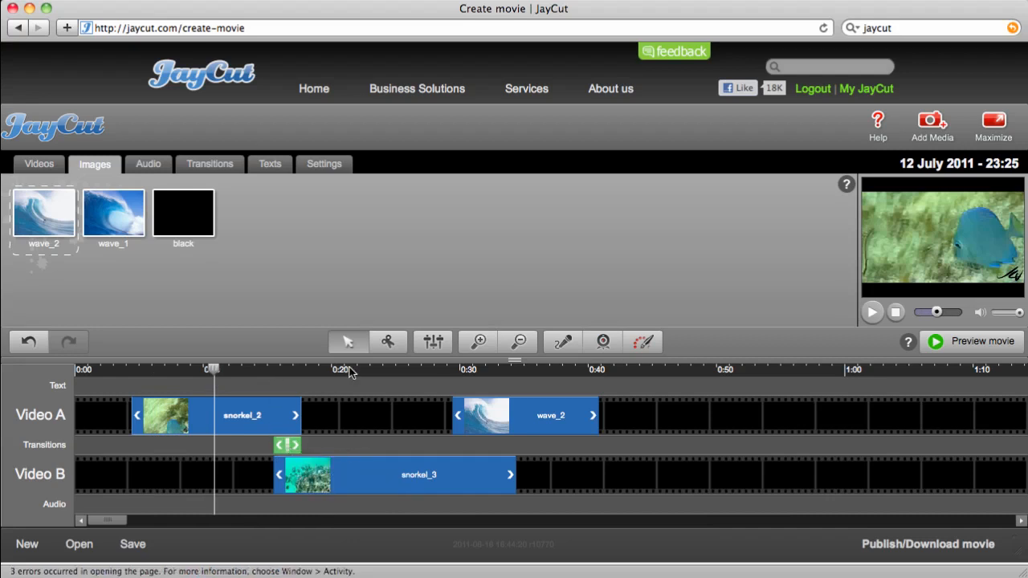
{"action": "left_click_drag", "start_coordinate": [350, 372], "coordinate": [434, 371]}
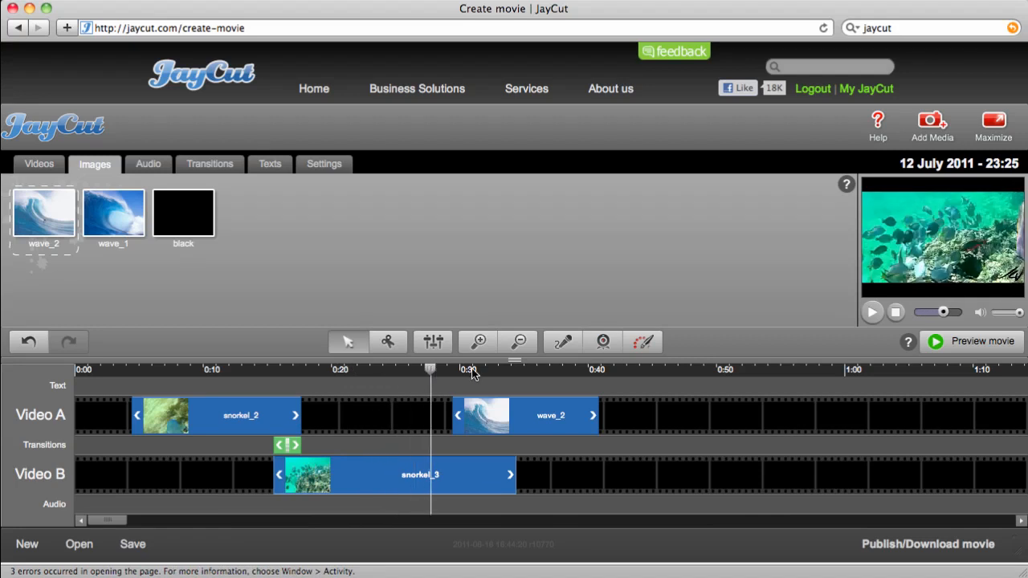
{"action": "left_click", "coordinate": [501, 370]}
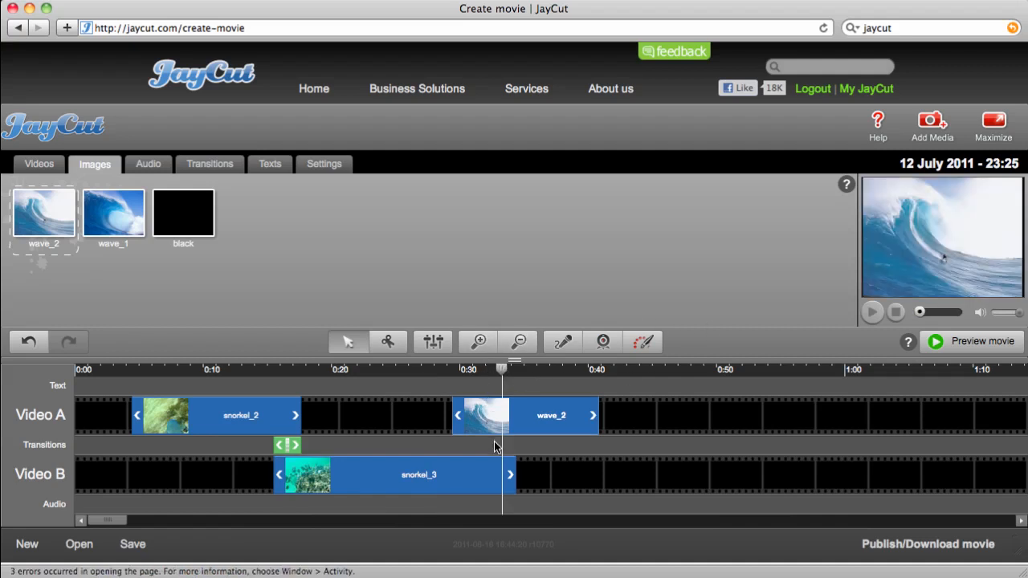
{"action": "left_click", "coordinate": [434, 374]}
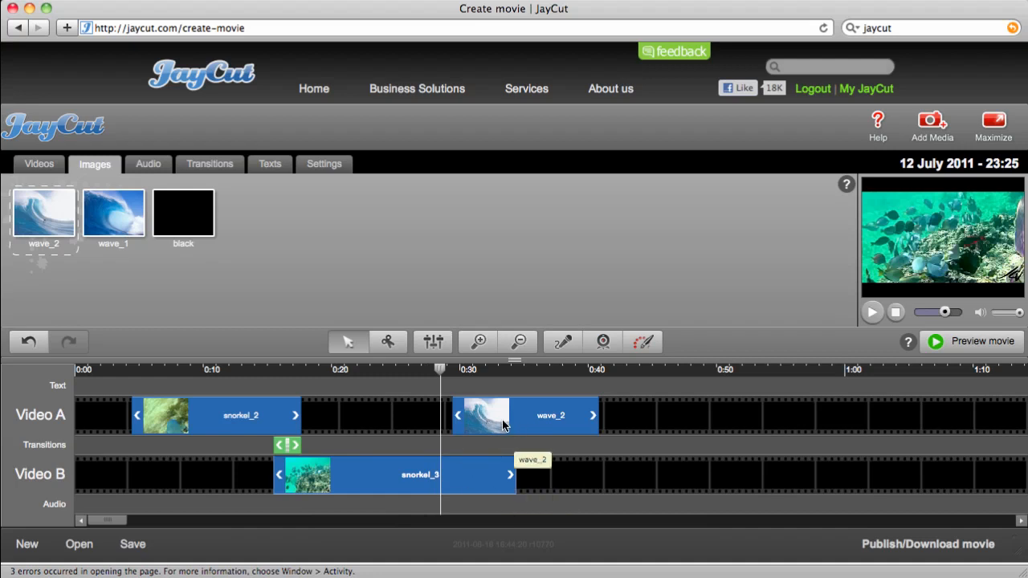
Step: Add a Wheel transition over the overlap of snorkel_3 and wave_2 and scrub through it
{"action": "left_click", "coordinate": [207, 164]}
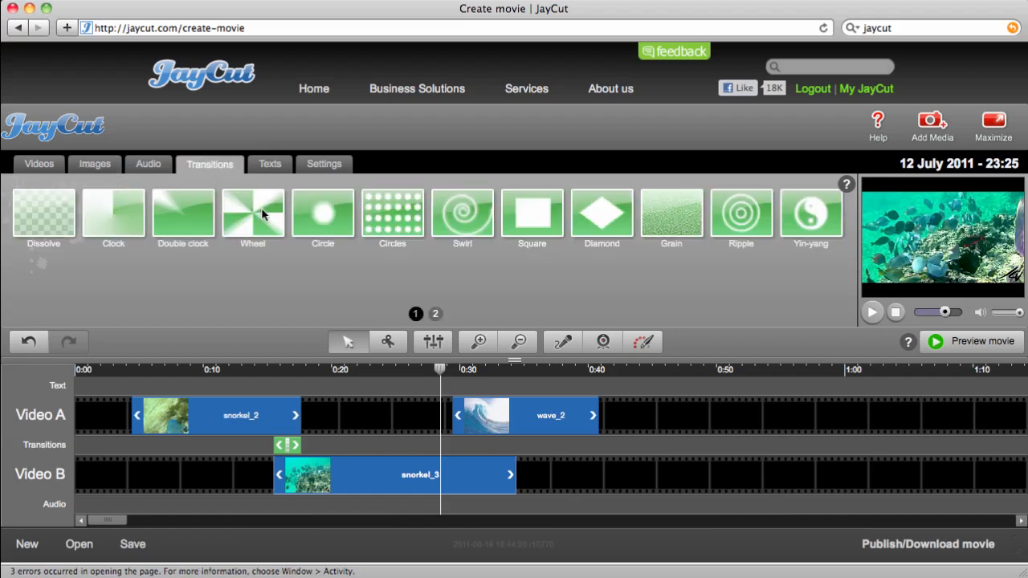
{"action": "left_click_drag", "start_coordinate": [261, 208], "coordinate": [458, 443]}
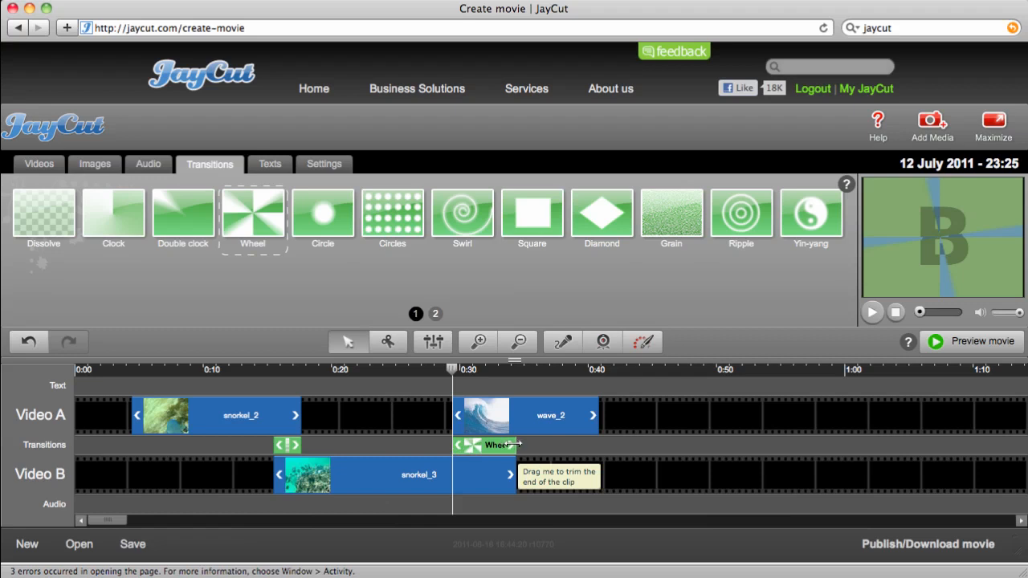
{"action": "mouse_move", "coordinate": [514, 445]}
{"action": "left_mouse_down"}
{"action": "mouse_move", "coordinate": [550, 445]}
{"action": "mouse_move", "coordinate": [517, 446]}
{"action": "left_mouse_up"}
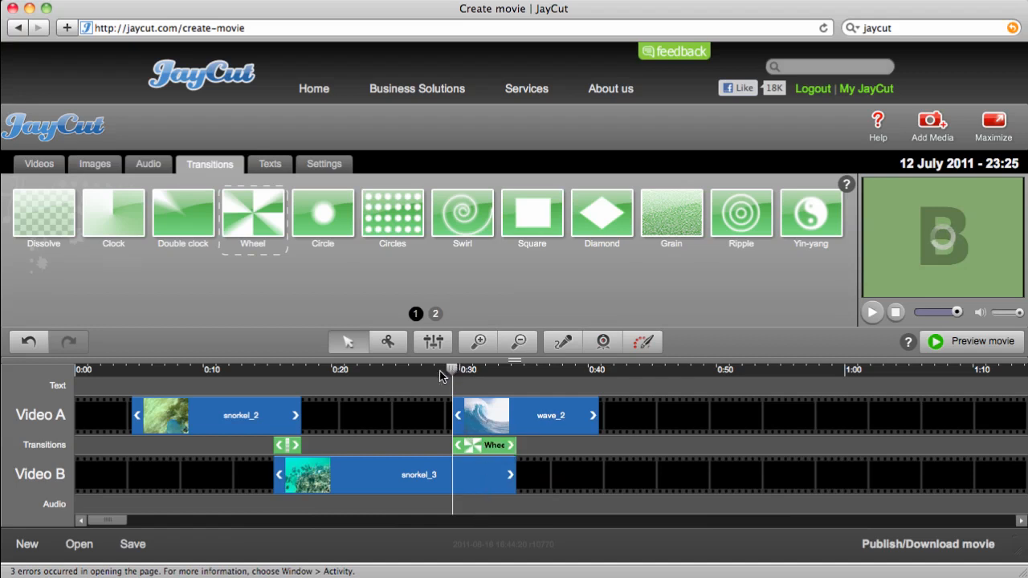
{"action": "left_click_drag", "start_coordinate": [440, 370], "coordinate": [525, 374]}
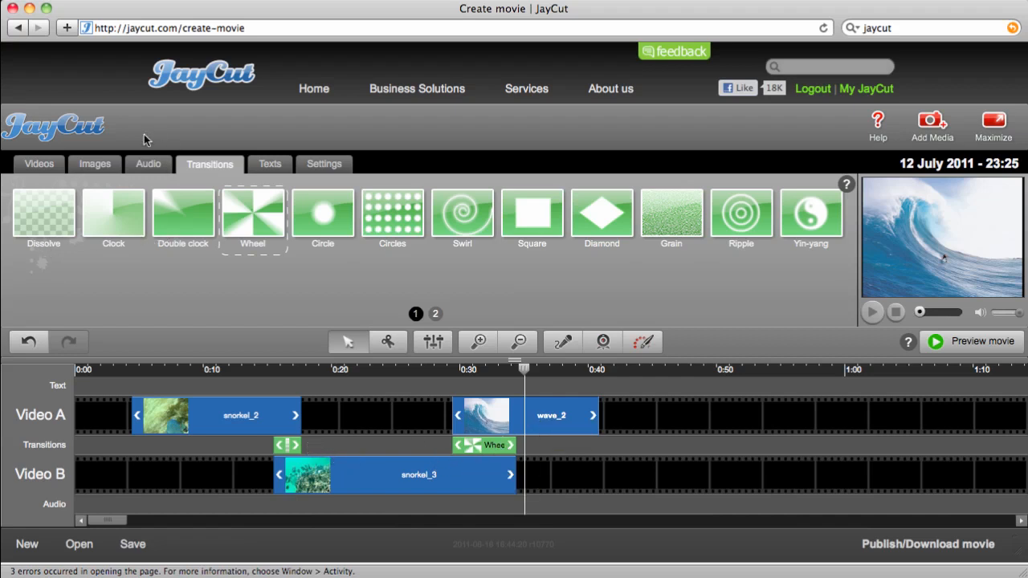
Step: Place the black image at the start of Video B and extend it to about 0:07, overlapping snorkel_2
{"action": "left_click", "coordinate": [95, 165]}
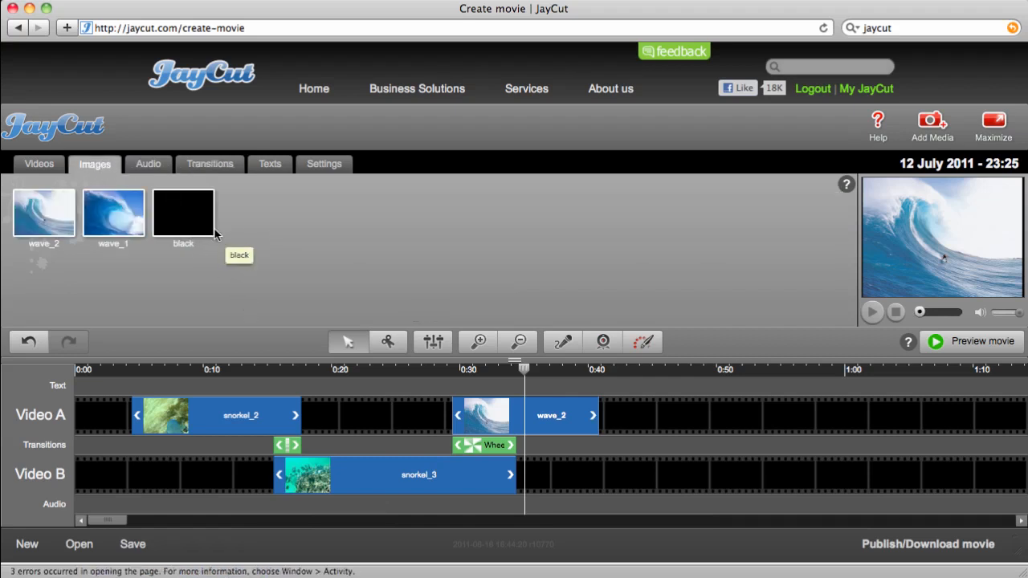
{"action": "left_click", "coordinate": [41, 169]}
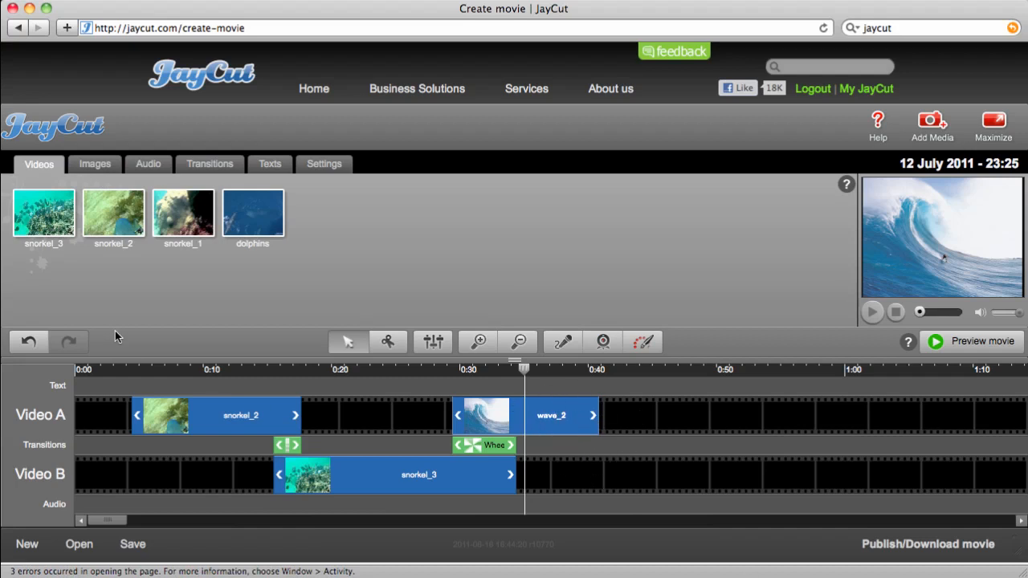
{"action": "left_click", "coordinate": [95, 163]}
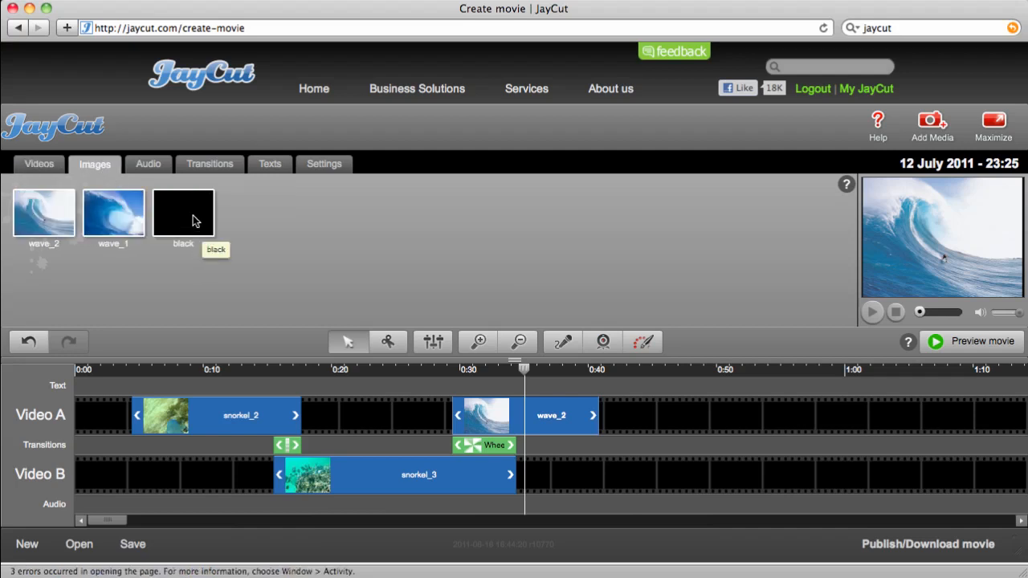
{"action": "left_click_drag", "start_coordinate": [191, 215], "coordinate": [141, 417]}
{"action": "left_click_drag", "start_coordinate": [135, 480], "coordinate": [110, 478]}
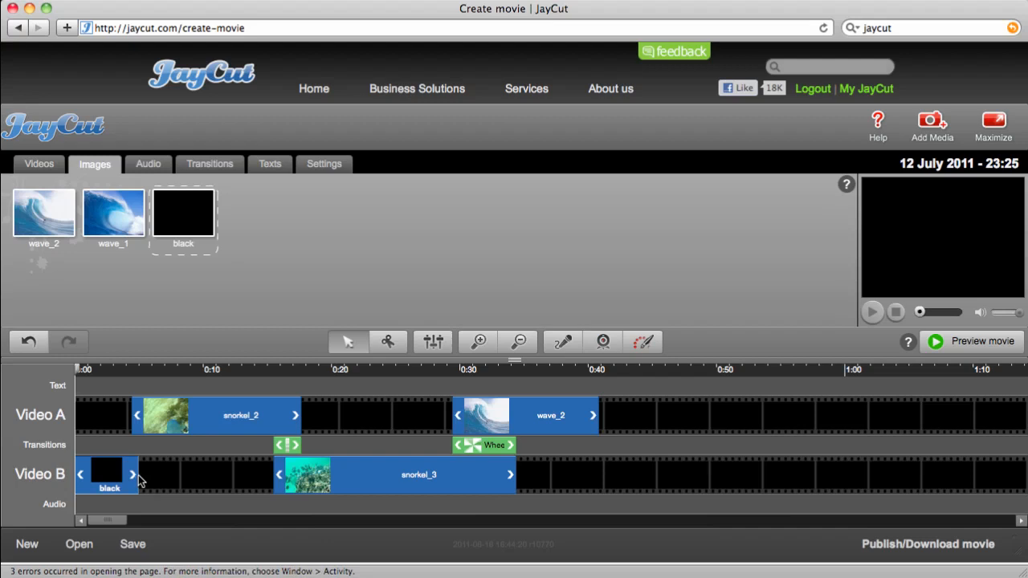
{"action": "left_click_drag", "start_coordinate": [133, 475], "coordinate": [172, 475]}
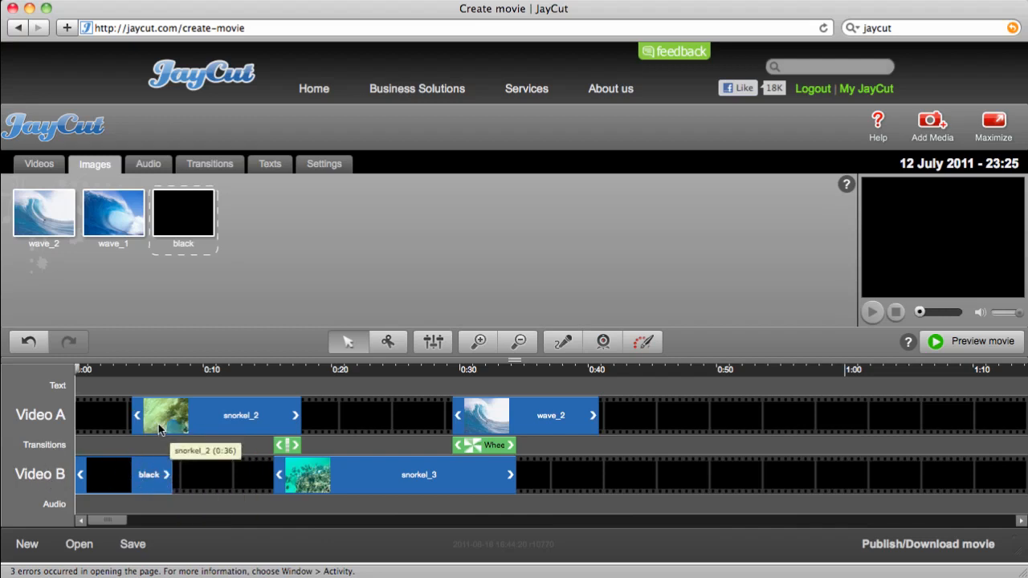
Step: Add a Dissolve transition over the overlap of the black image and snorkel_2
{"action": "left_click", "coordinate": [221, 166]}
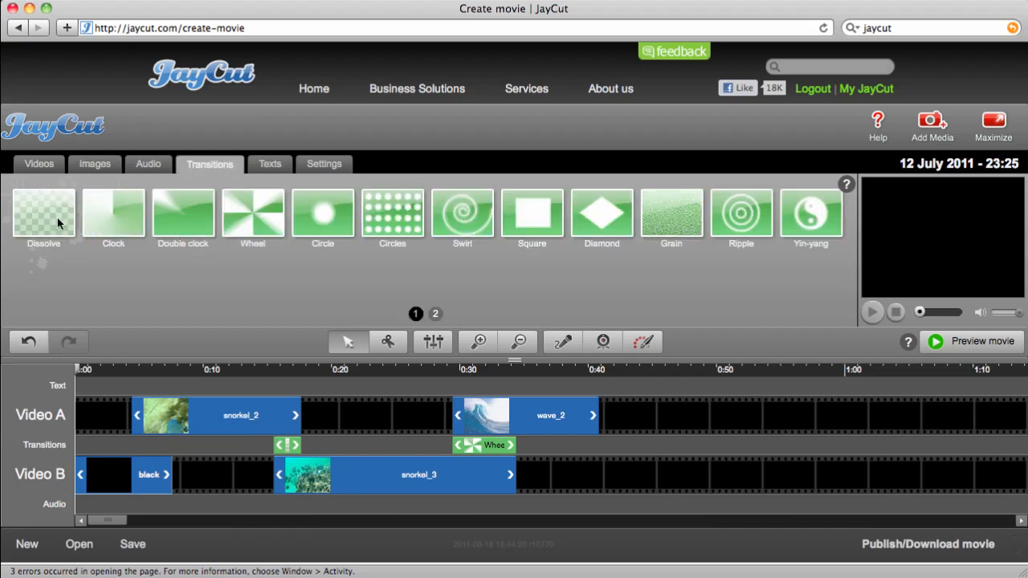
{"action": "left_click_drag", "start_coordinate": [55, 217], "coordinate": [147, 448]}
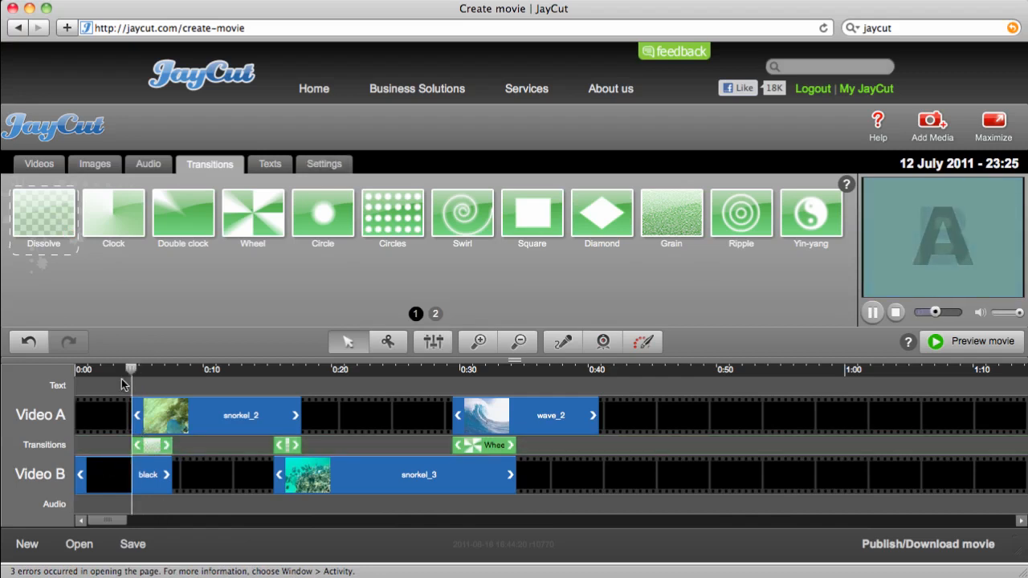
Step: Preview the movie from the start and pause playback during the wave_2 image
{"action": "left_click_drag", "start_coordinate": [130, 370], "coordinate": [56, 373]}
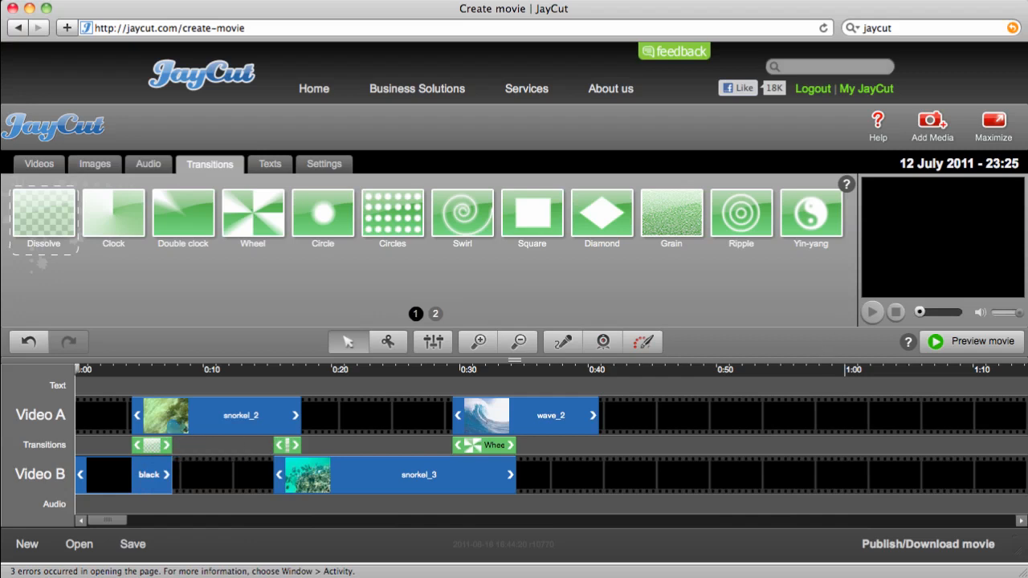
{"action": "left_click", "coordinate": [982, 343]}
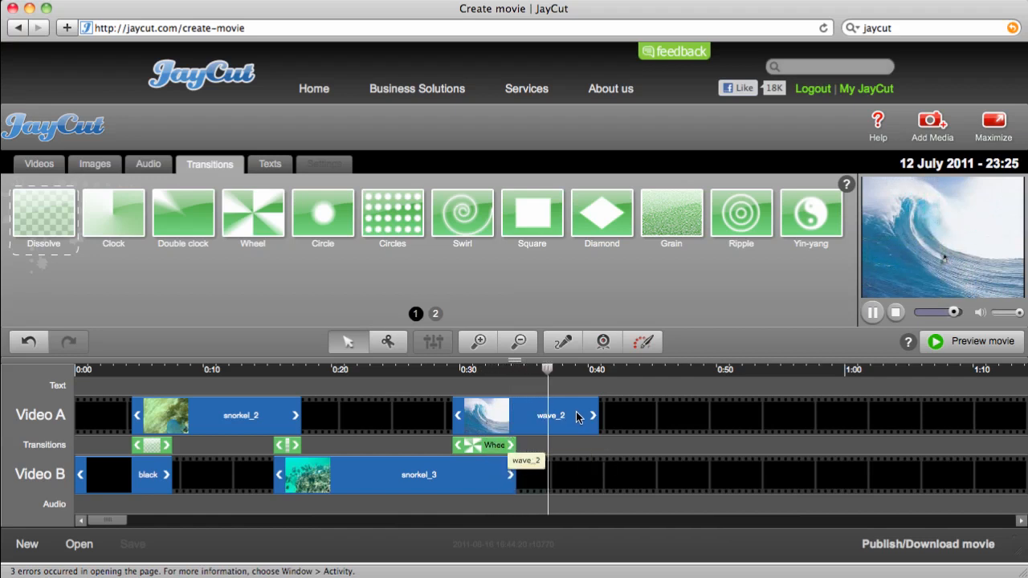
{"action": "left_click", "coordinate": [872, 312]}
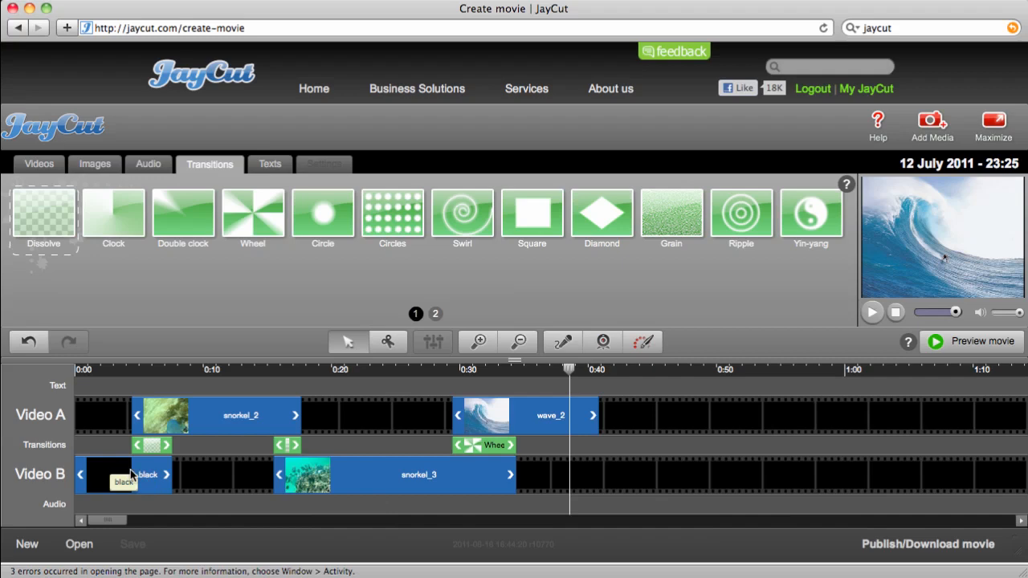
Step: Place the black image on Video B from about 0:38 to 0:47, overlapping wave_2, and add a Dissolve transition over the overlap
{"action": "left_click", "coordinate": [92, 170]}
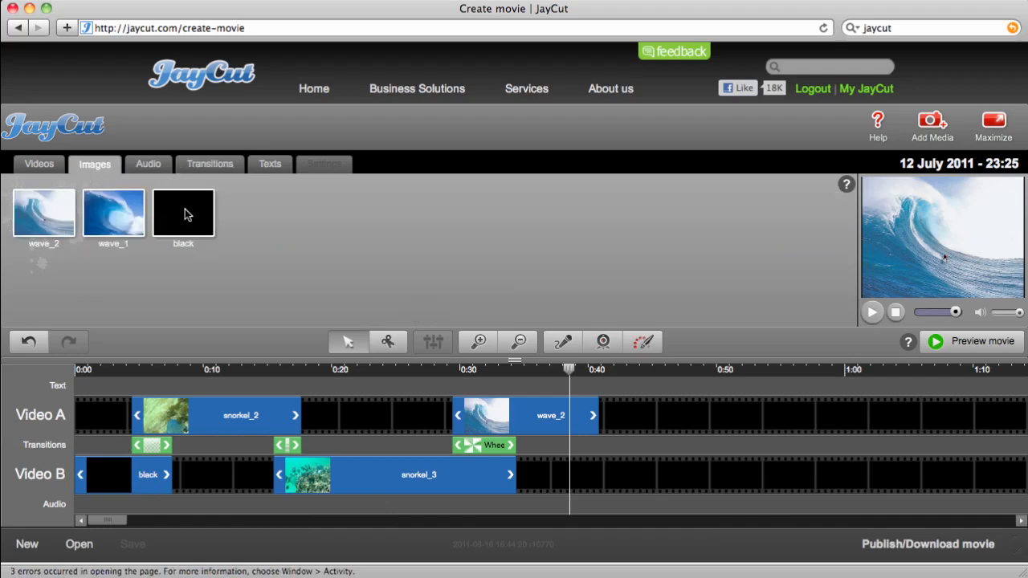
{"action": "left_click_drag", "start_coordinate": [184, 211], "coordinate": [764, 474]}
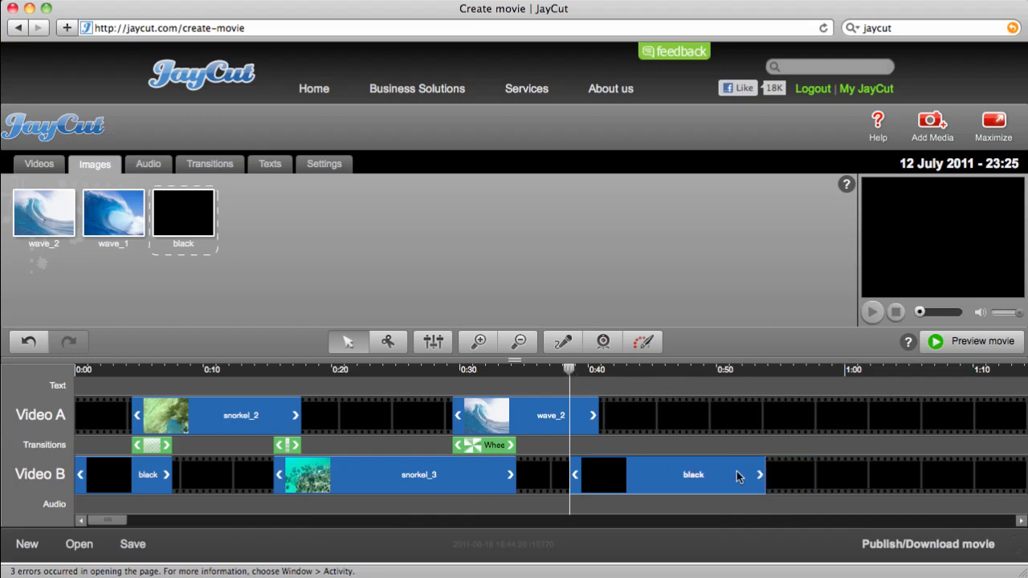
{"action": "left_click_drag", "start_coordinate": [759, 474], "coordinate": [675, 483]}
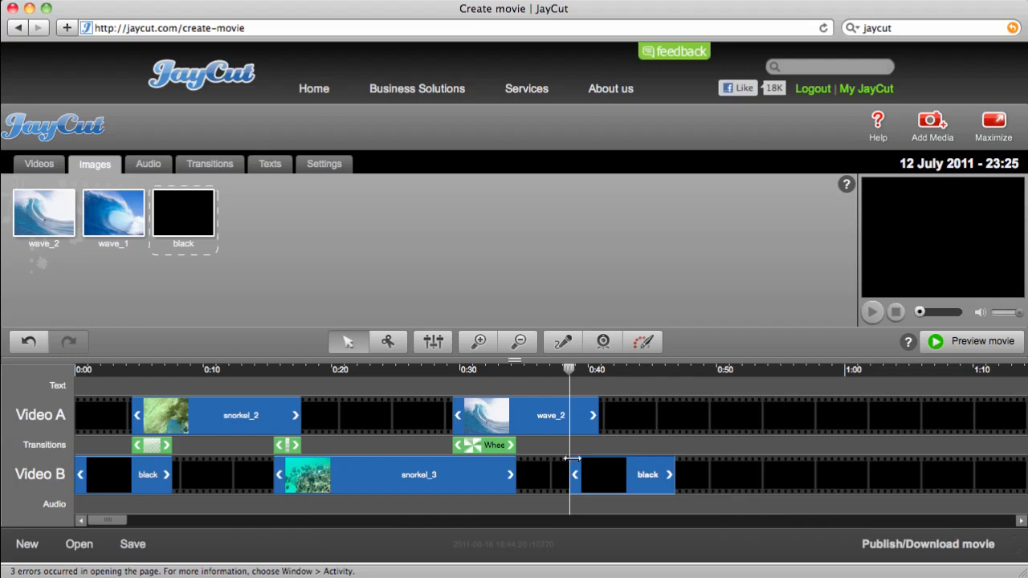
{"action": "left_click", "coordinate": [209, 164]}
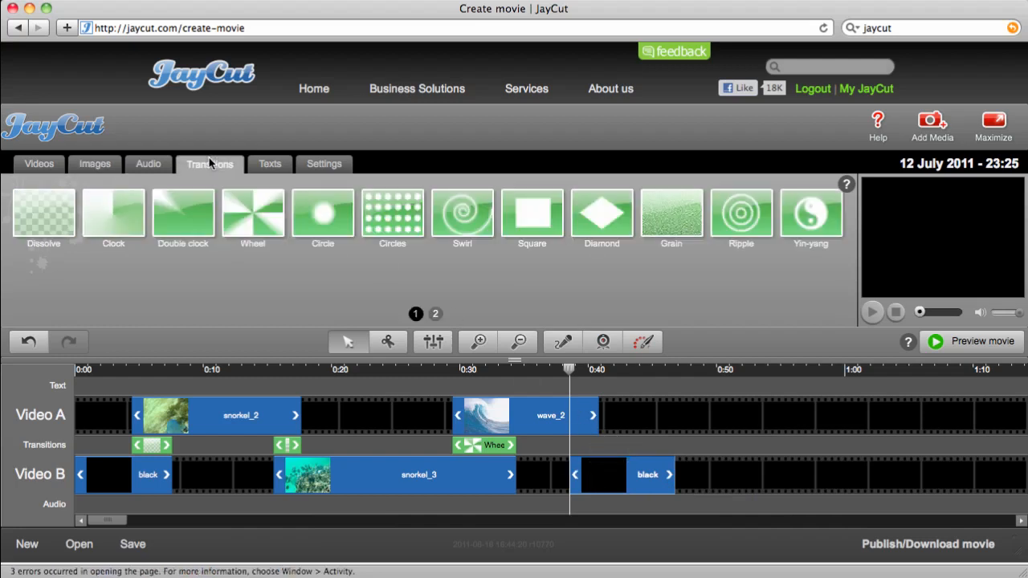
{"action": "left_click_drag", "start_coordinate": [44, 213], "coordinate": [585, 448]}
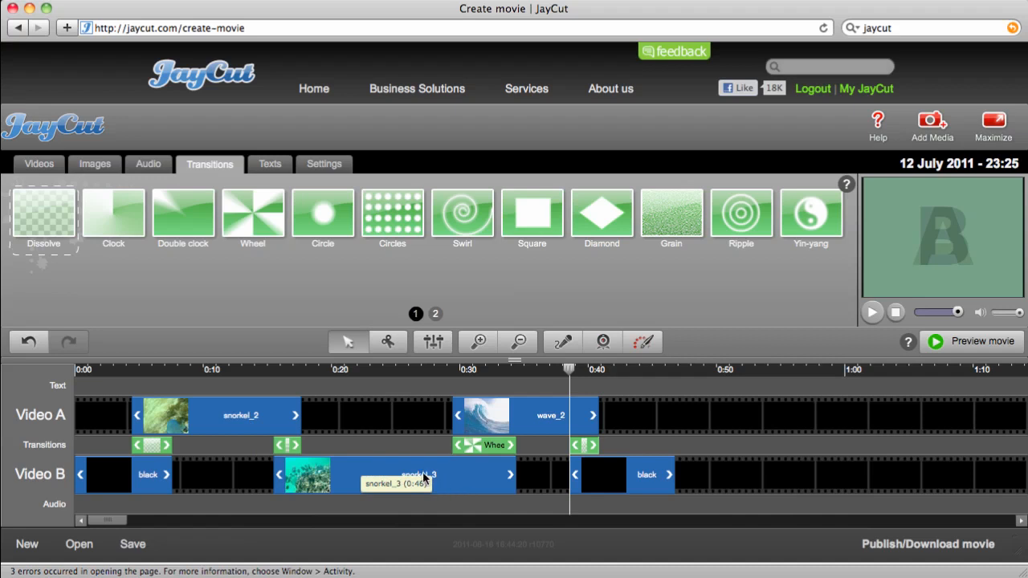
Step: Add the chinmayadun audio clip to the Audio track, starting at 0:00
{"action": "left_click", "coordinate": [155, 170]}
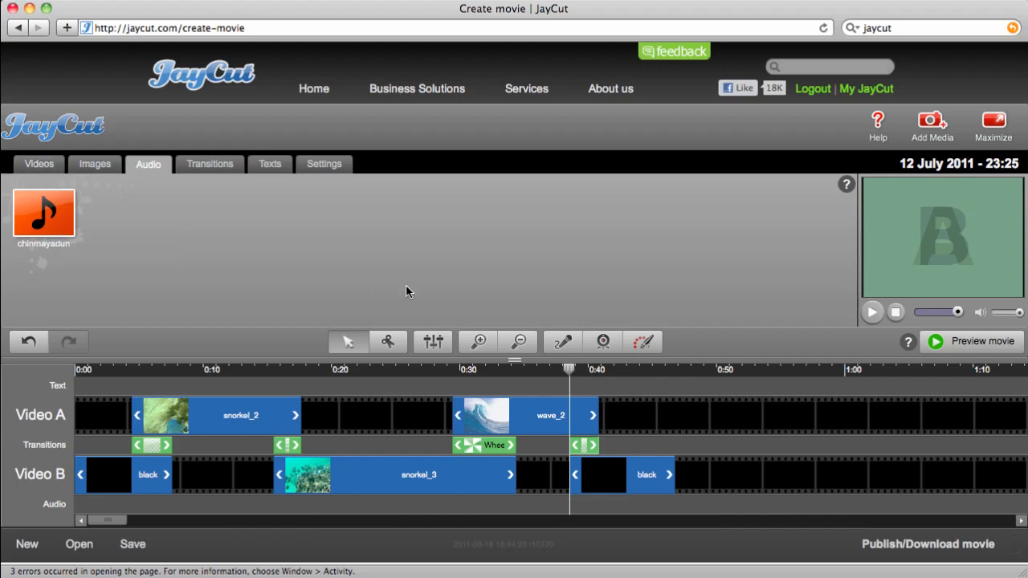
{"action": "left_click", "coordinate": [51, 217]}
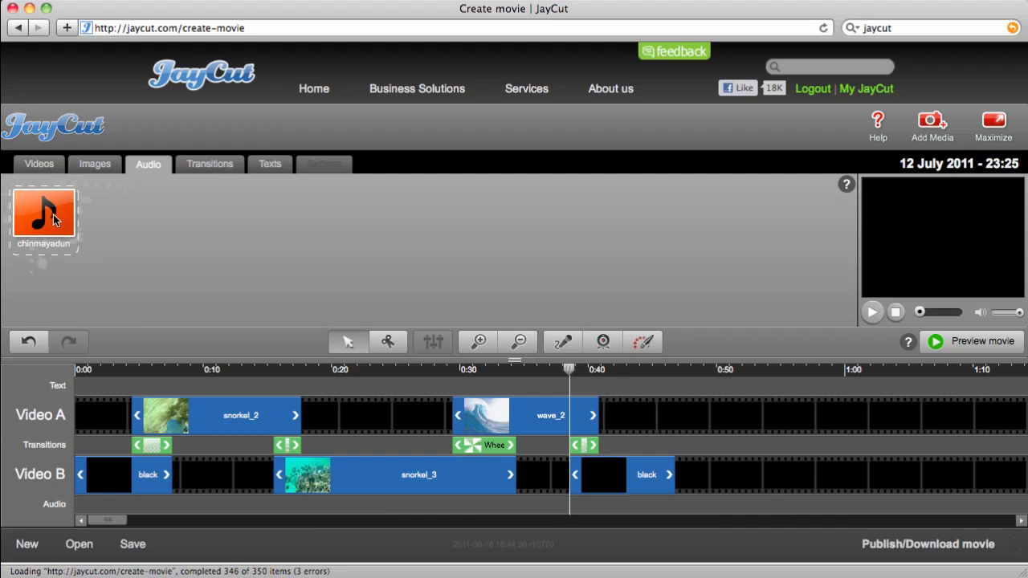
{"action": "left_click_drag", "start_coordinate": [37, 222], "coordinate": [151, 500]}
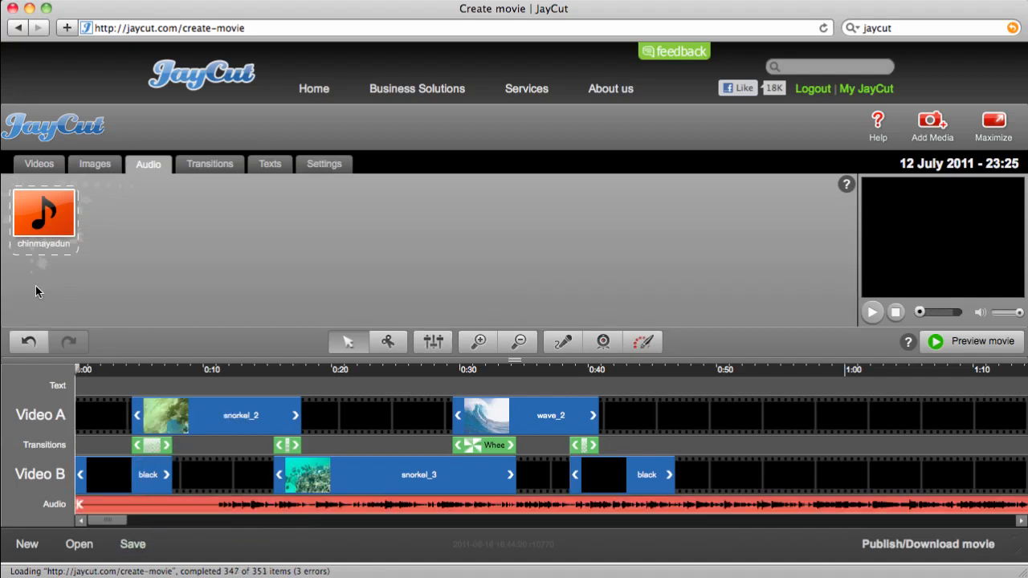
{"action": "mouse_move", "coordinate": [108, 521]}
{"action": "left_mouse_down"}
{"action": "mouse_move", "coordinate": [448, 524]}
{"action": "mouse_move", "coordinate": [289, 542]}
{"action": "mouse_move", "coordinate": [265, 522]}
{"action": "mouse_move", "coordinate": [94, 523]}
{"action": "left_mouse_up"}
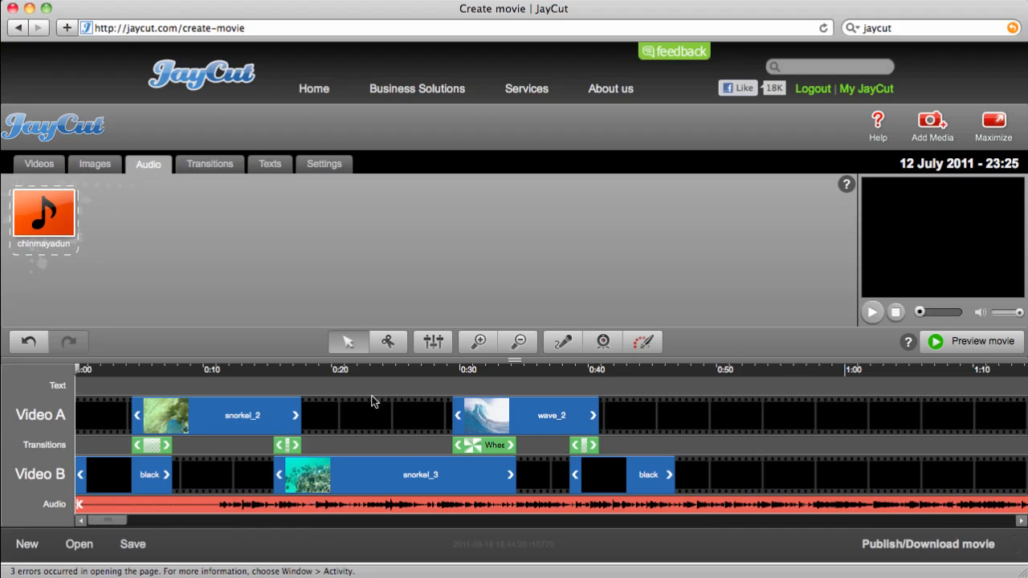
Step: Split the audio clip at about 0:47, at the end of the last black image, and delete the remainder
{"action": "left_click", "coordinate": [388, 343]}
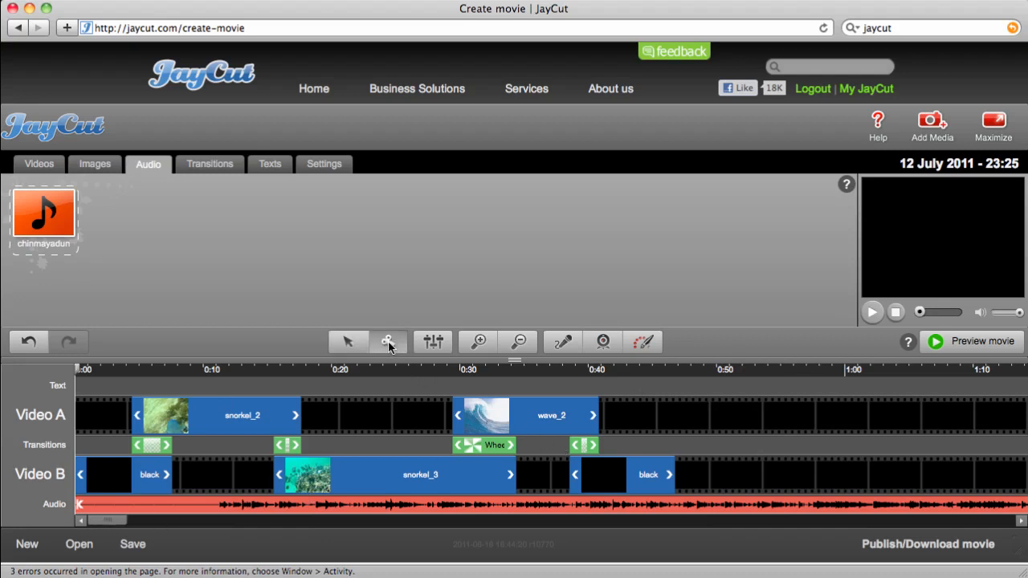
{"action": "left_click", "coordinate": [683, 504]}
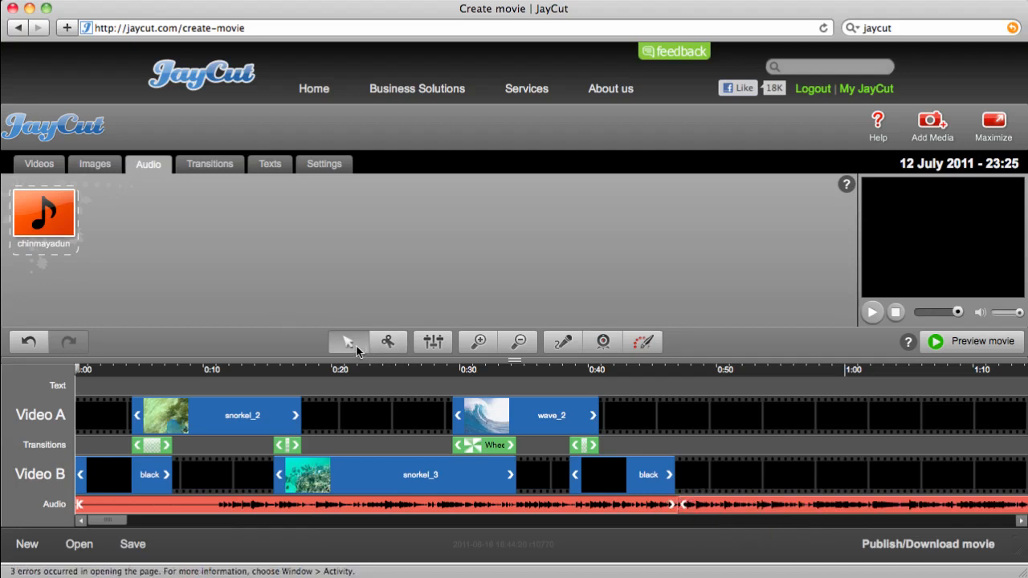
{"action": "left_click", "coordinate": [746, 509]}
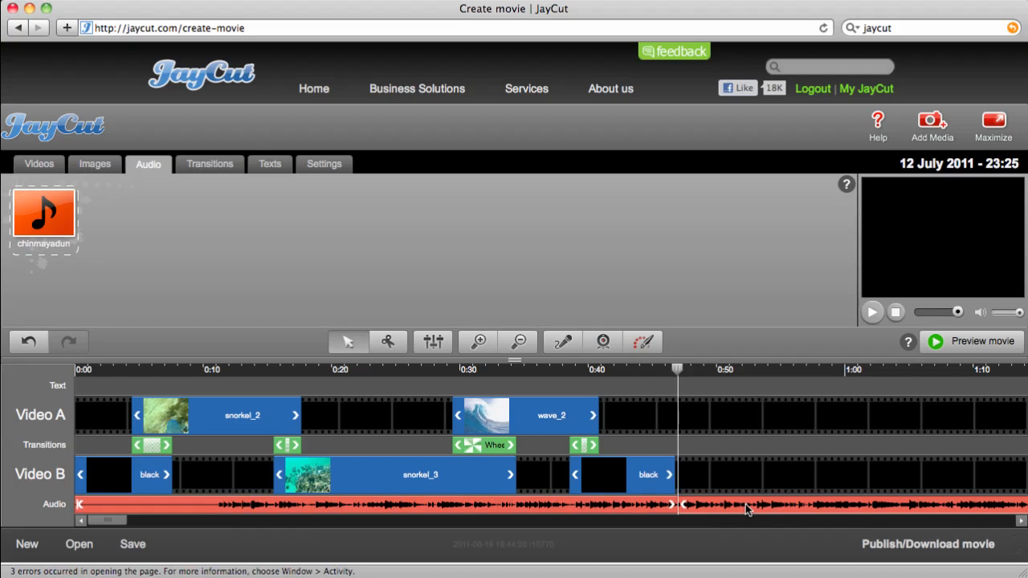
{"action": "key", "text": "Delete"}
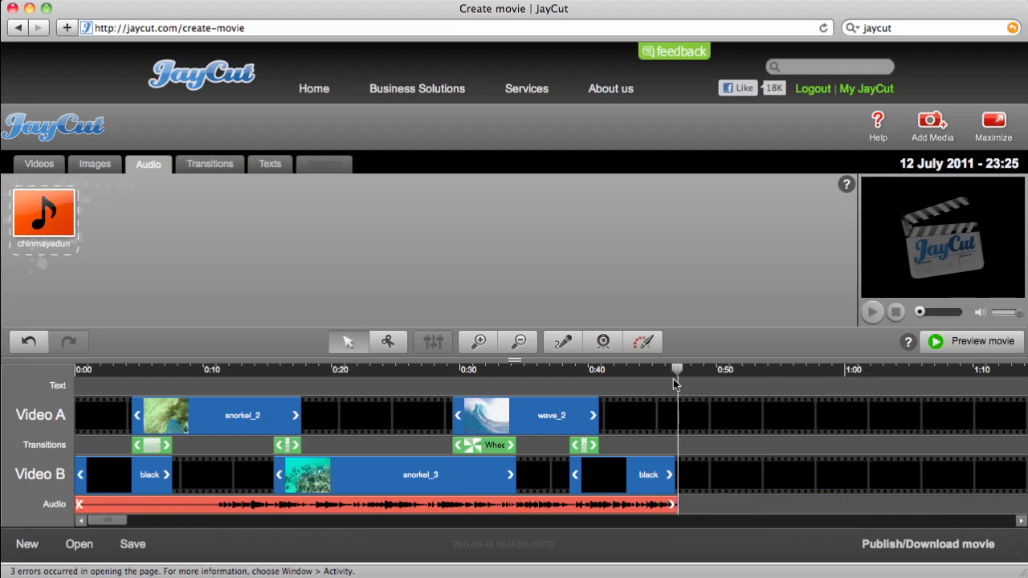
Step: Preview the movie with its music from the start, pause during snorkel_3 and return the playhead to about 0:08
{"action": "left_click_drag", "start_coordinate": [677, 370], "coordinate": [79, 356]}
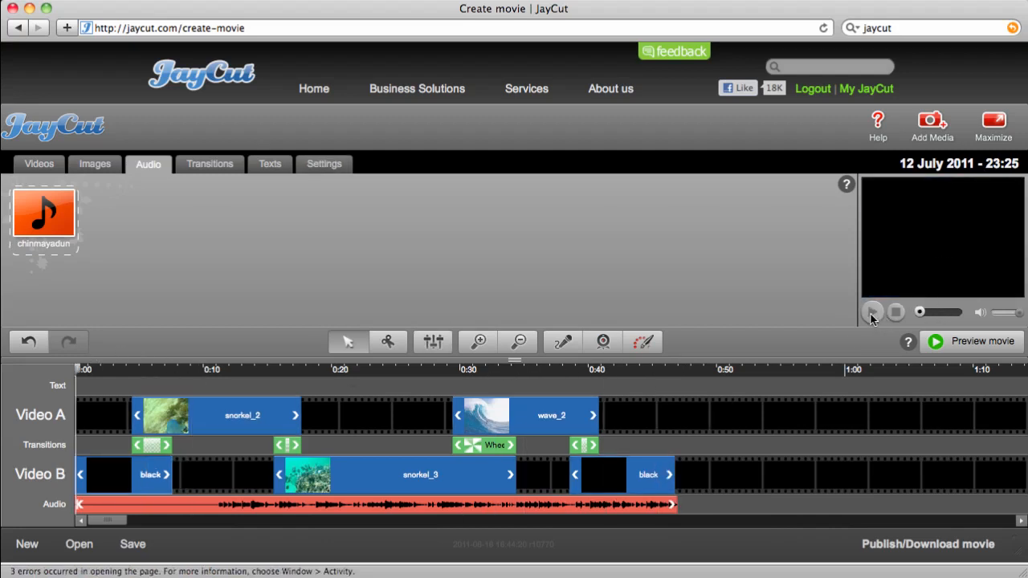
{"action": "left_click", "coordinate": [112, 372]}
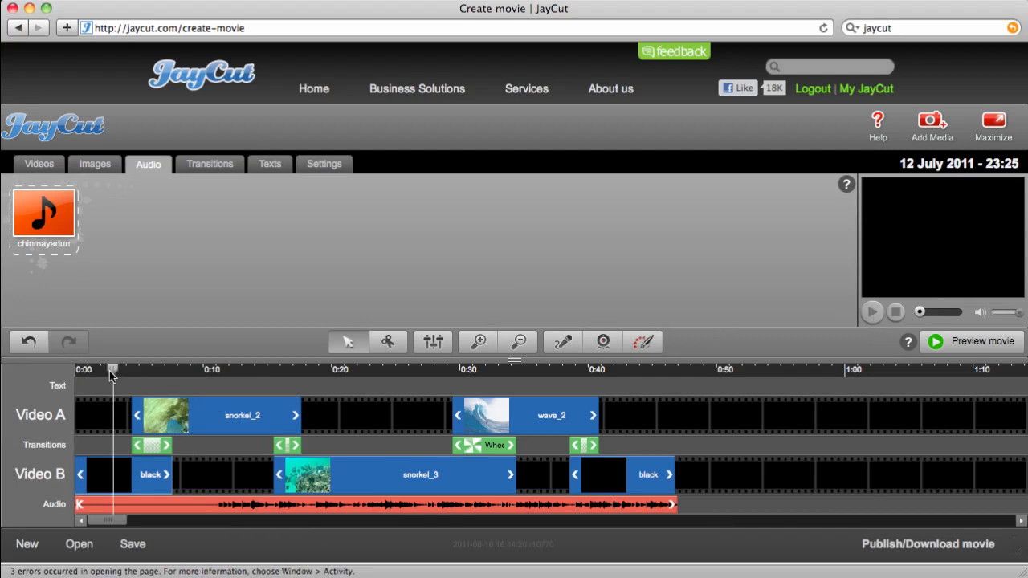
{"action": "left_click_drag", "start_coordinate": [112, 373], "coordinate": [52, 367]}
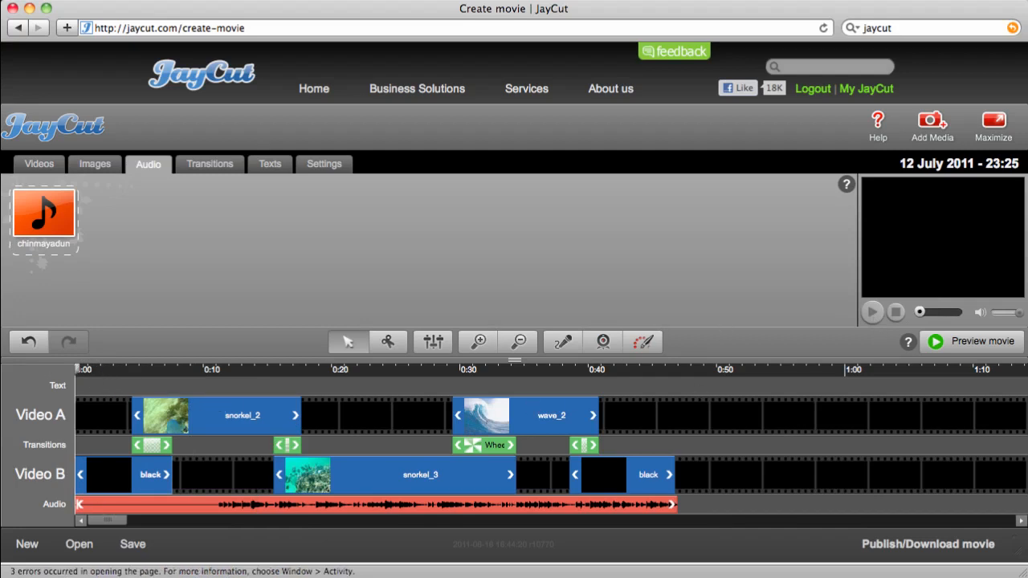
{"action": "left_click", "coordinate": [945, 348]}
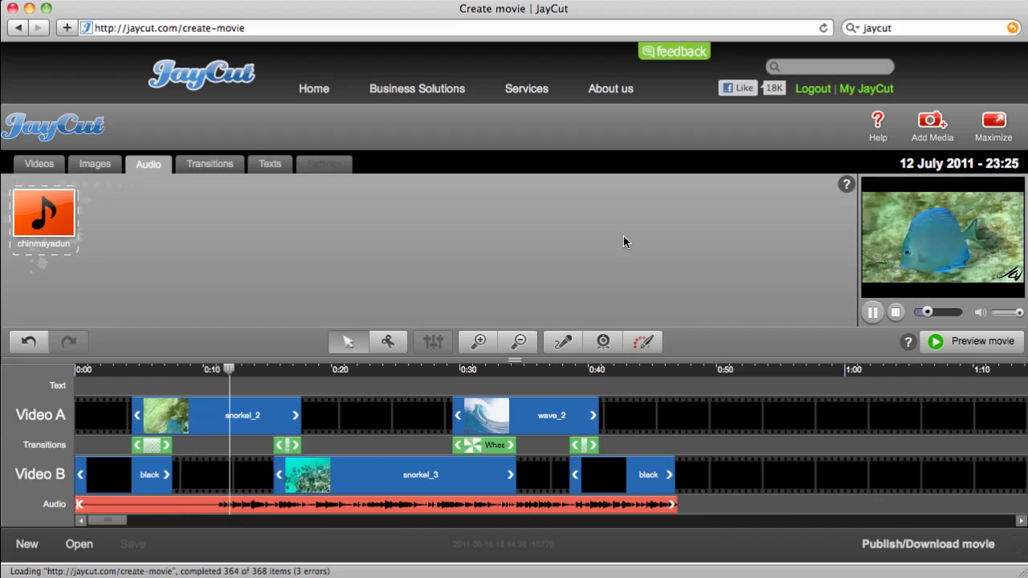
{"action": "left_click", "coordinate": [873, 313]}
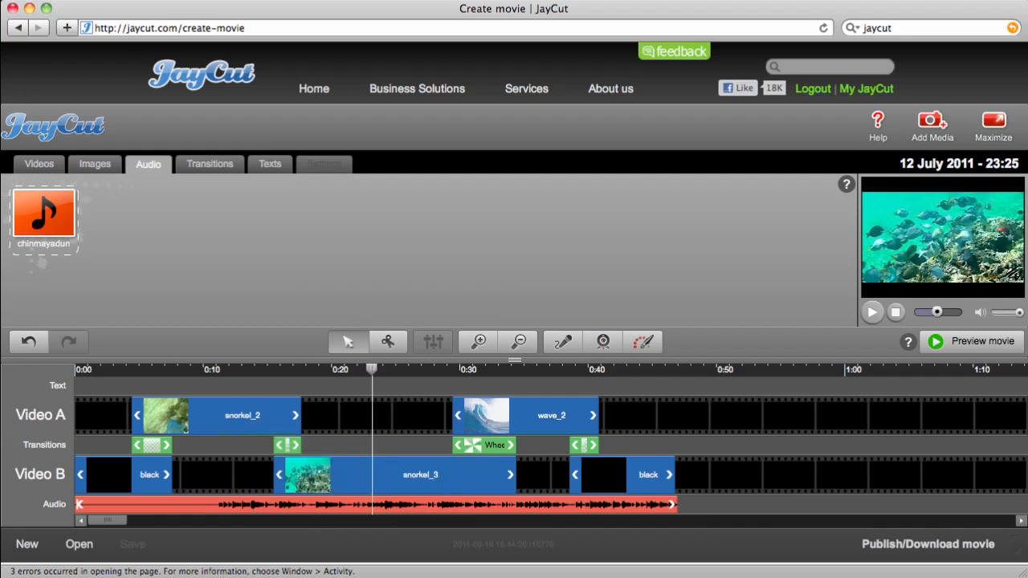
{"action": "left_click", "coordinate": [181, 371]}
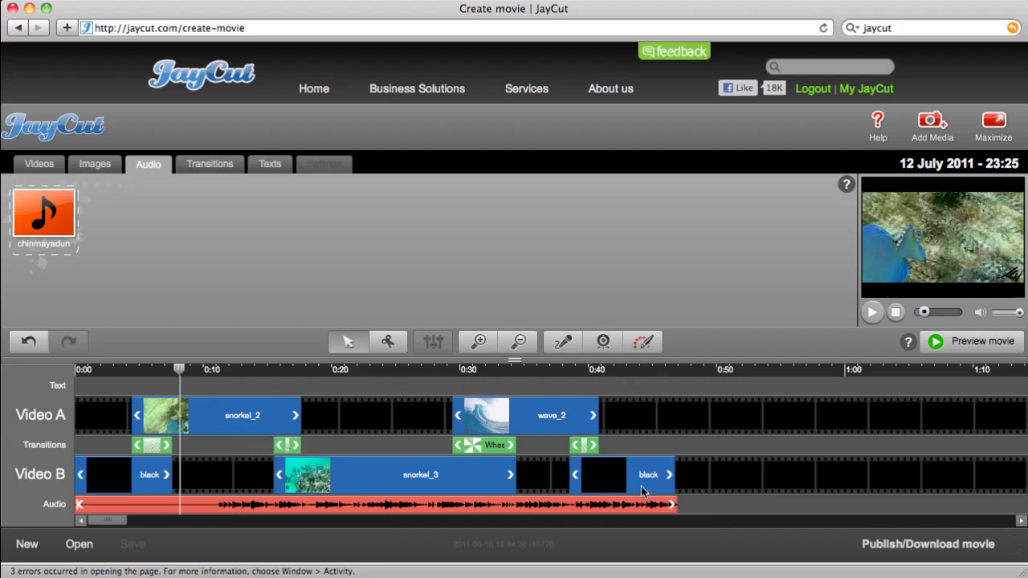
Step: Open the settings of snorkel_2 and look through its chroma key and color effect options
{"action": "left_click", "coordinate": [239, 421]}
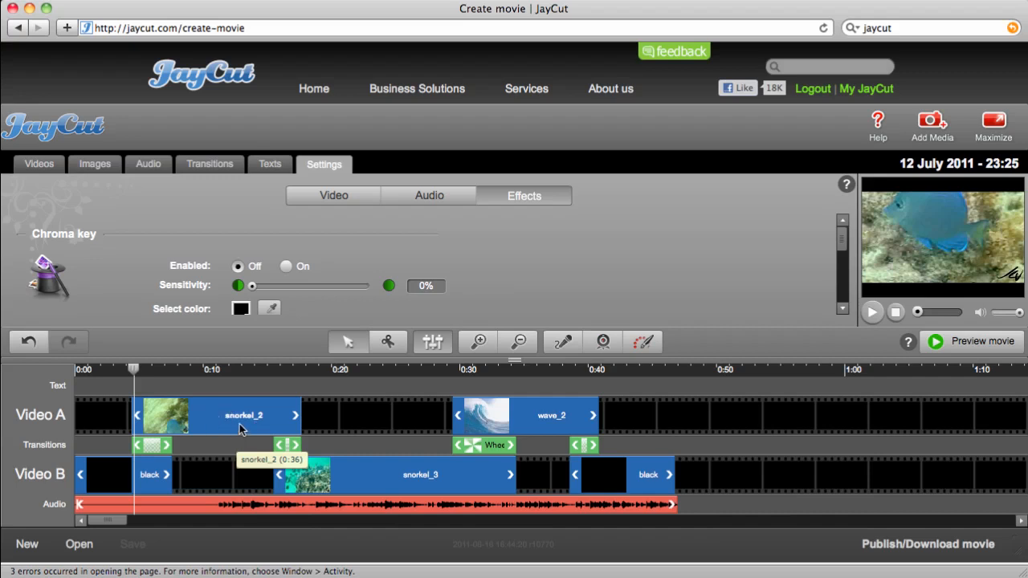
{"action": "left_click", "coordinate": [843, 308]}
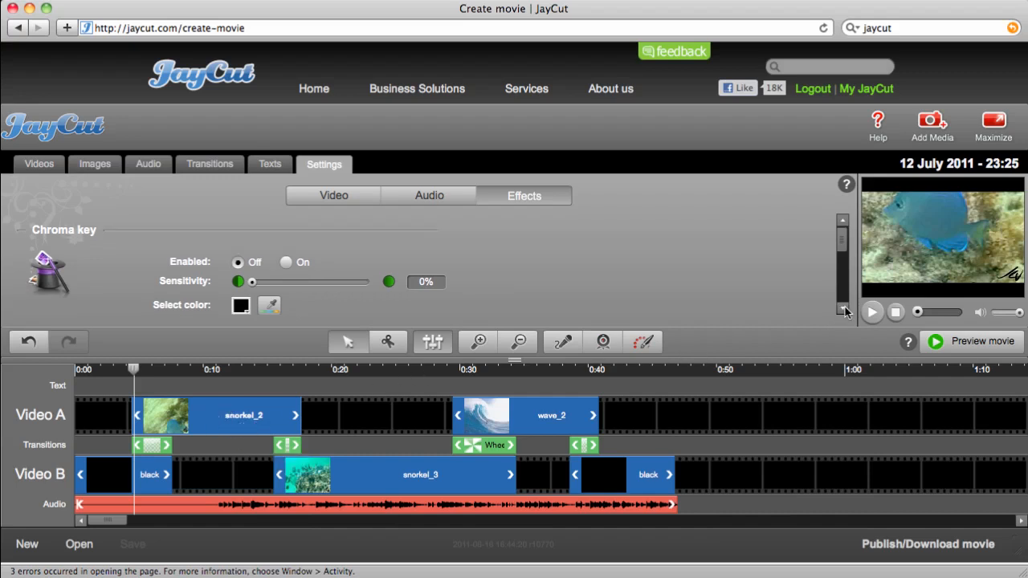
{"action": "left_click", "coordinate": [844, 311]}
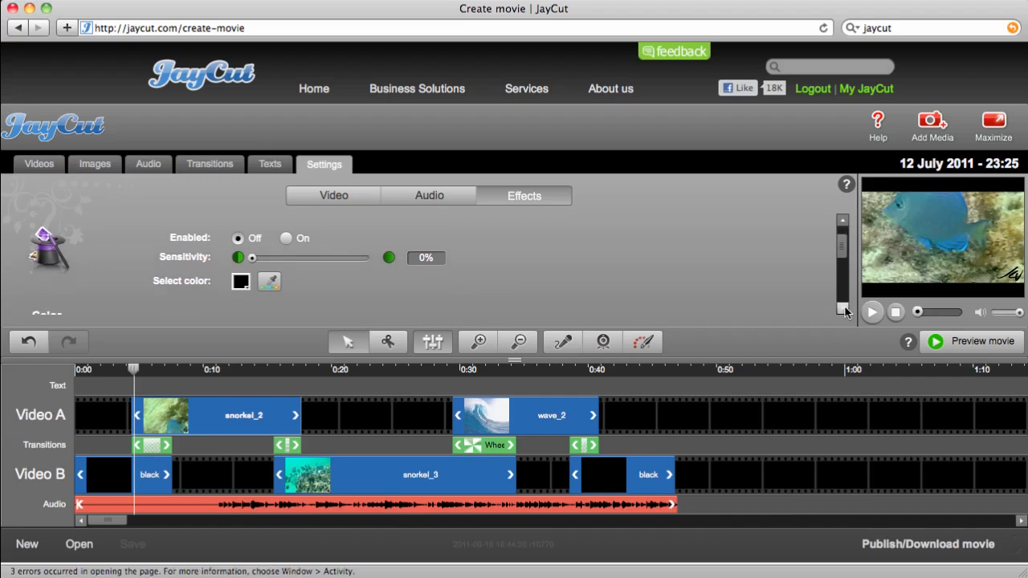
{"action": "left_click", "coordinate": [843, 309]}
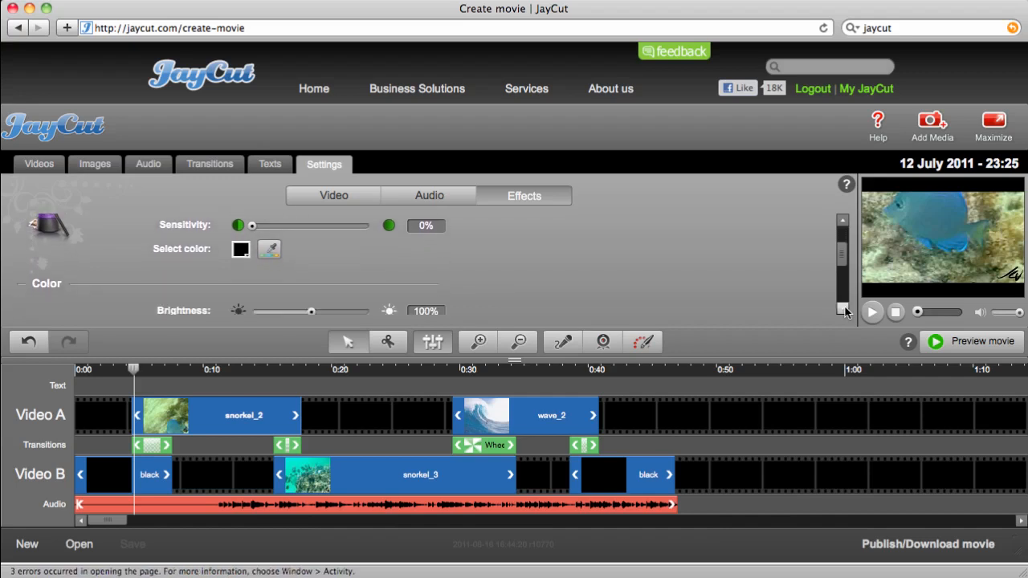
{"action": "left_click", "coordinate": [842, 308]}
{"action": "left_click", "coordinate": [843, 309]}
{"action": "left_click", "coordinate": [844, 309]}
{"action": "left_click", "coordinate": [843, 310]}
{"action": "left_click", "coordinate": [844, 309]}
{"action": "left_click", "coordinate": [843, 309]}
{"action": "left_click", "coordinate": [844, 309]}
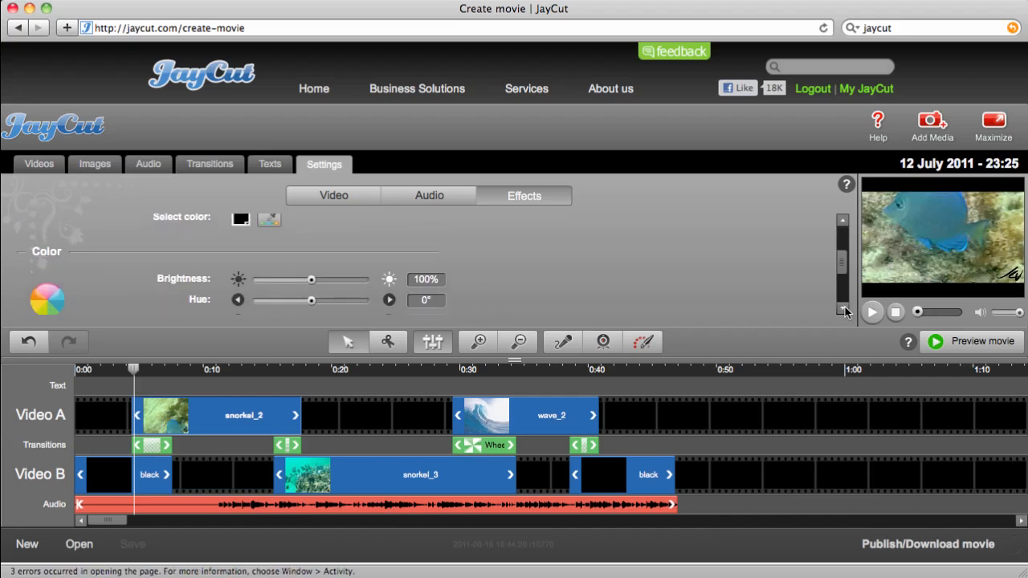
{"action": "left_click", "coordinate": [843, 309]}
{"action": "left_click", "coordinate": [844, 310]}
{"action": "left_click", "coordinate": [844, 309]}
{"action": "left_click", "coordinate": [844, 309]}
{"action": "left_click", "coordinate": [844, 309]}
{"action": "left_click", "coordinate": [844, 309]}
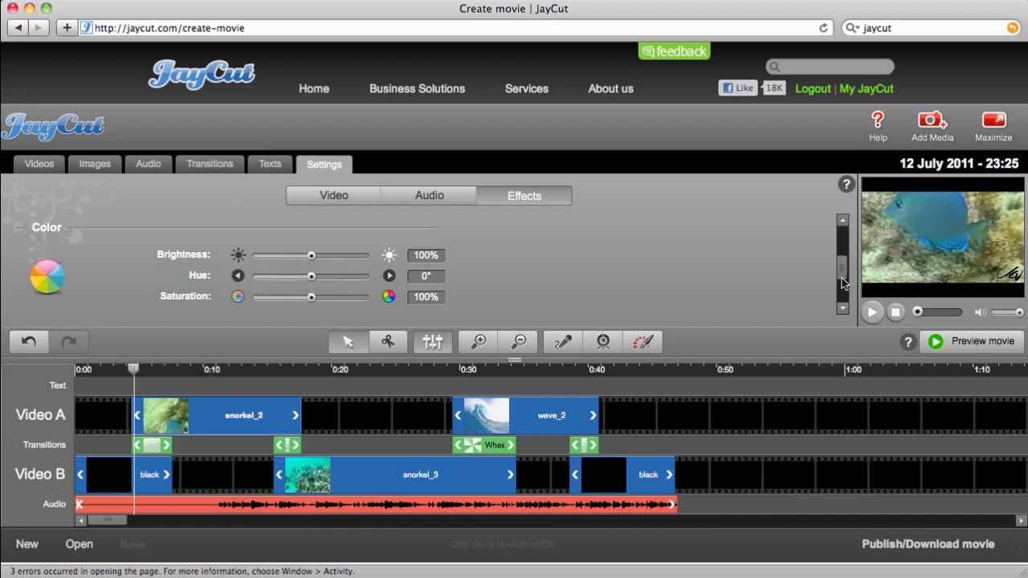
{"action": "left_click_drag", "start_coordinate": [843, 275], "coordinate": [845, 245]}
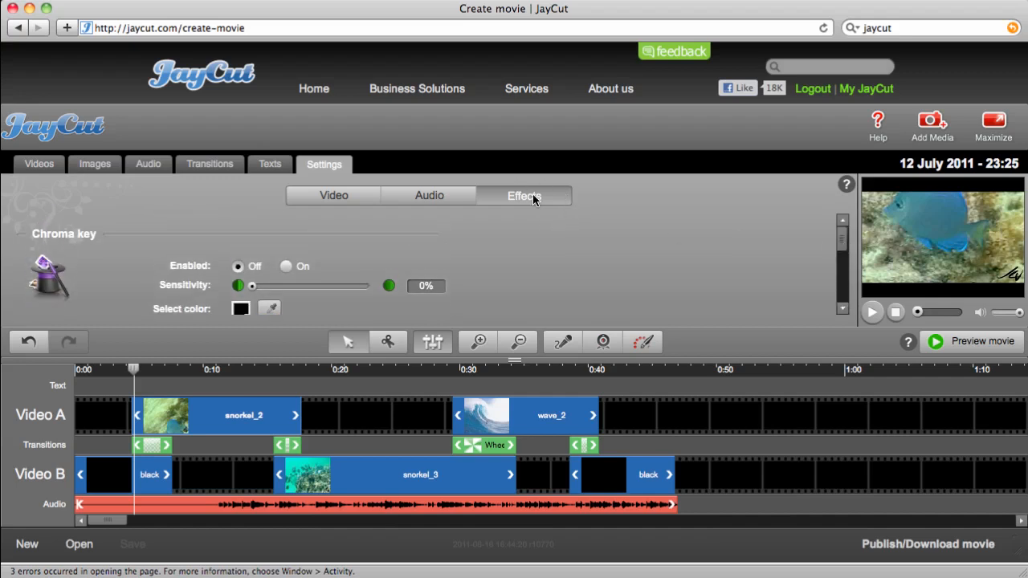
Step: Mute the audio of the snorkel_2 and snorkel_3 clips in their audio settings
{"action": "left_click", "coordinate": [440, 198]}
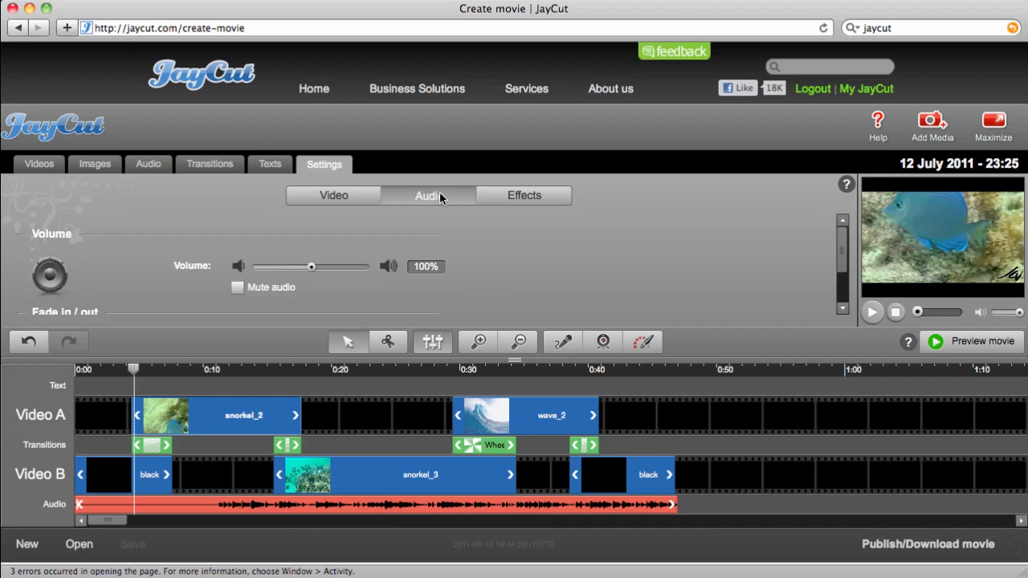
{"action": "left_click", "coordinate": [843, 309]}
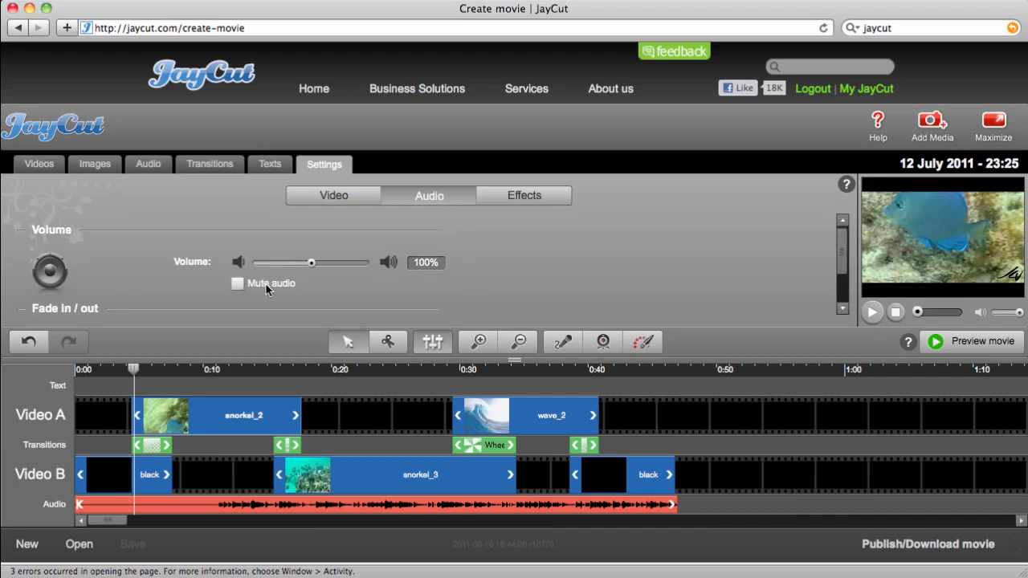
{"action": "mouse_move", "coordinate": [316, 263]}
{"action": "left_mouse_down"}
{"action": "mouse_move", "coordinate": [296, 265]}
{"action": "mouse_move", "coordinate": [318, 265]}
{"action": "left_mouse_up"}
{"action": "left_click", "coordinate": [237, 284]}
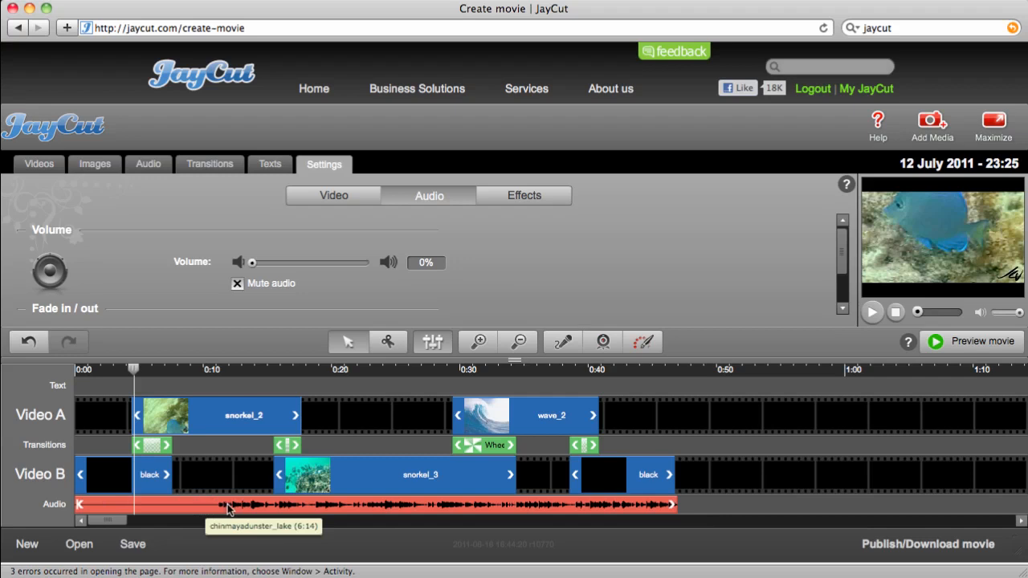
{"action": "left_click", "coordinate": [383, 477]}
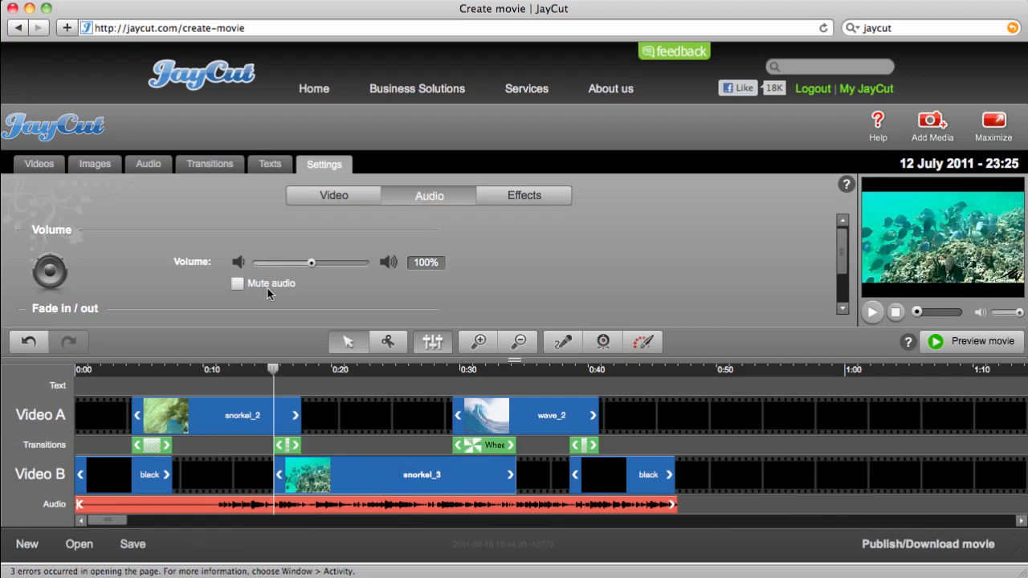
{"action": "left_click", "coordinate": [238, 284]}
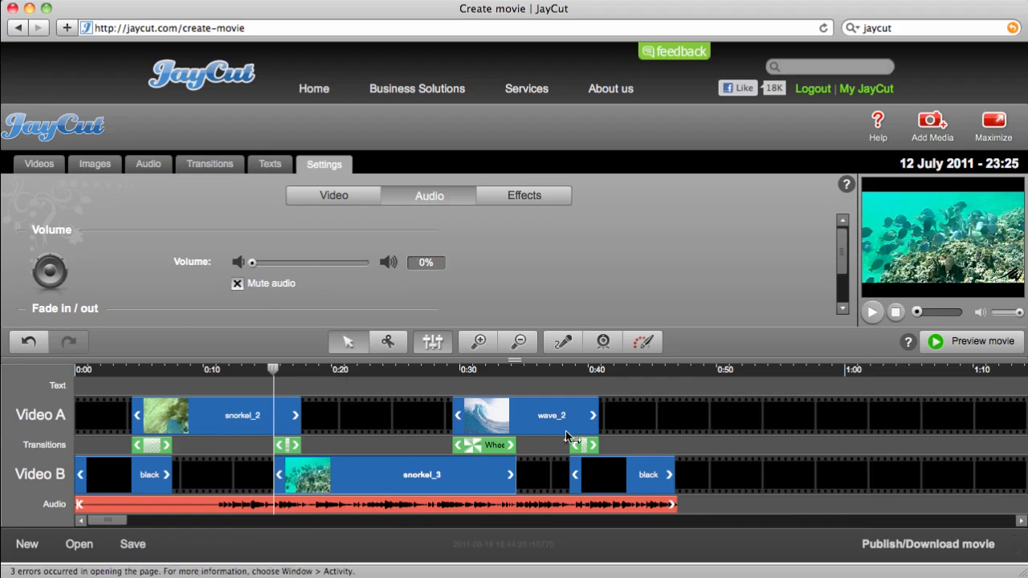
Step: Open the settings of the wave_2 image and look through its chroma key and color effects
{"action": "left_click", "coordinate": [536, 423]}
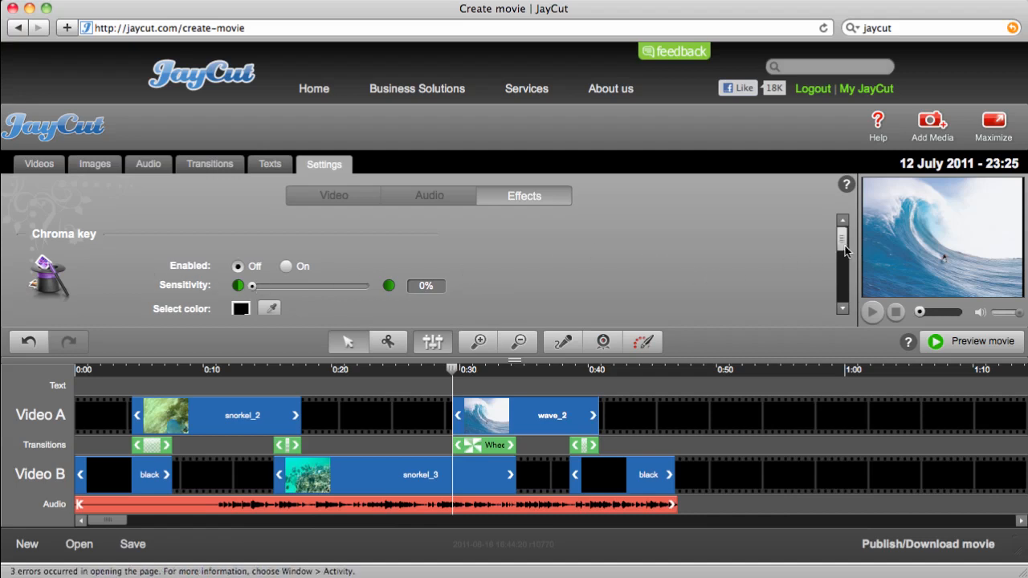
{"action": "scroll", "coordinate": [845, 251], "scroll_direction": "down", "scroll_amount": 2}
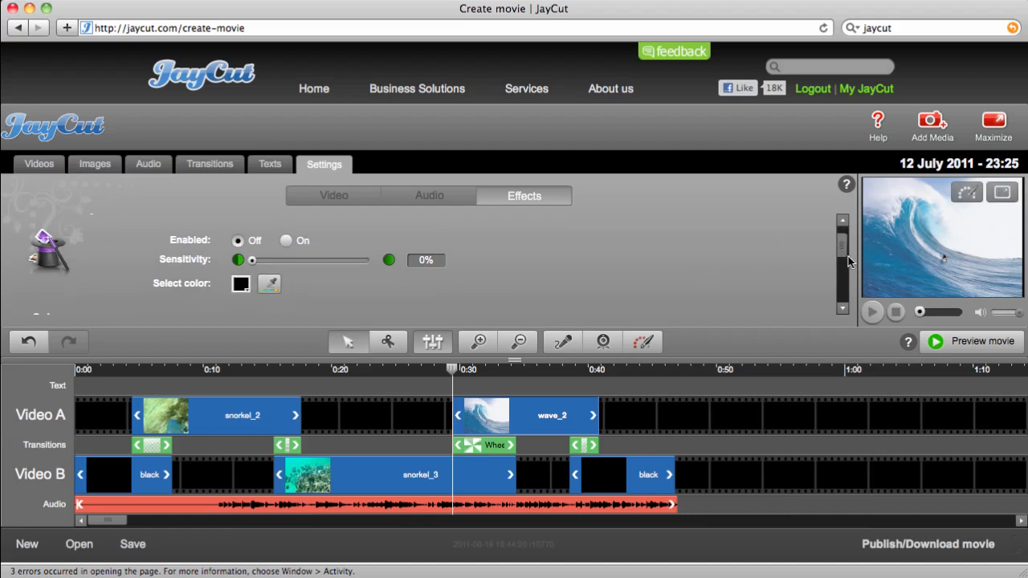
{"action": "left_click_drag", "start_coordinate": [847, 254], "coordinate": [848, 283]}
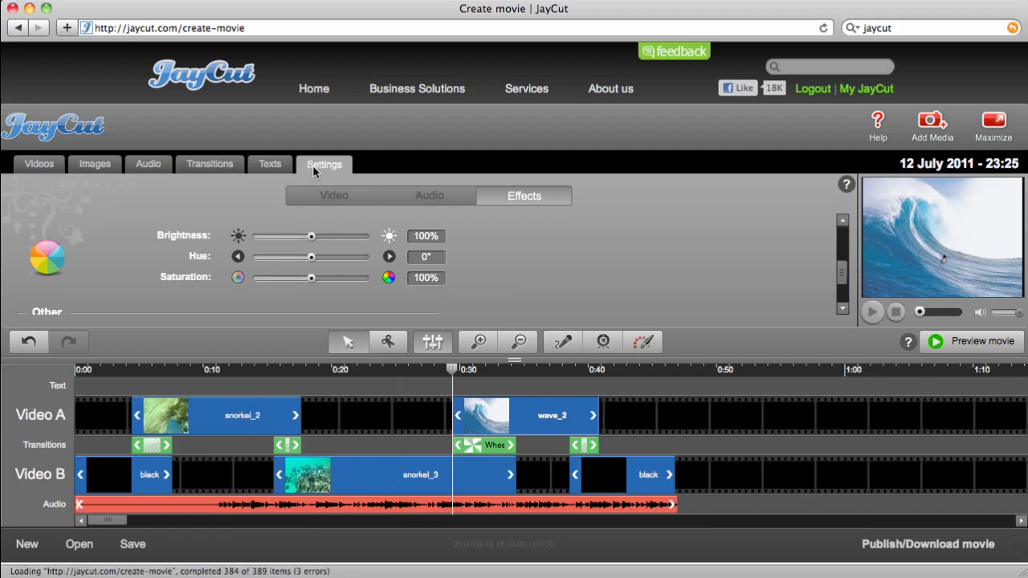
Step: Set both the fade-in and fade-out of the background music track to 1 second
{"action": "left_click", "coordinate": [300, 506]}
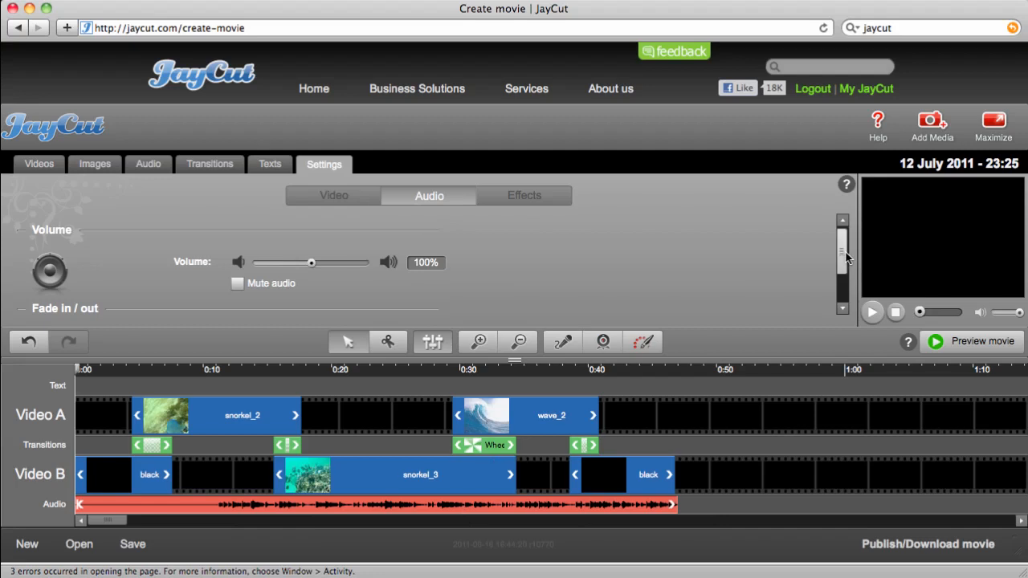
{"action": "left_click_drag", "start_coordinate": [846, 252], "coordinate": [850, 283]}
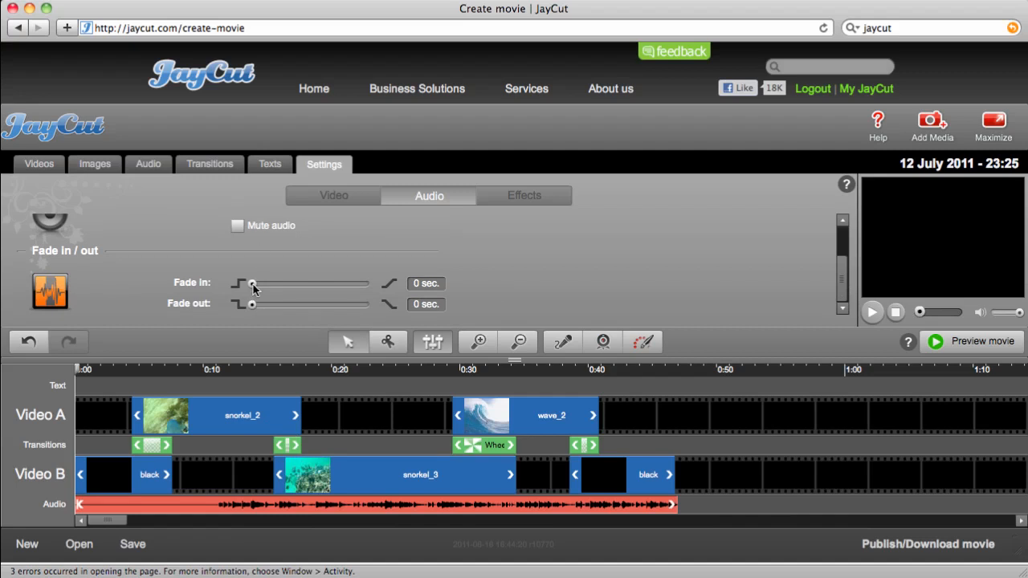
{"action": "mouse_move", "coordinate": [252, 283]}
{"action": "left_mouse_down"}
{"action": "mouse_move", "coordinate": [308, 283]}
{"action": "mouse_move", "coordinate": [234, 282]}
{"action": "left_mouse_up"}
{"action": "left_click_drag", "start_coordinate": [252, 283], "coordinate": [276, 308]}
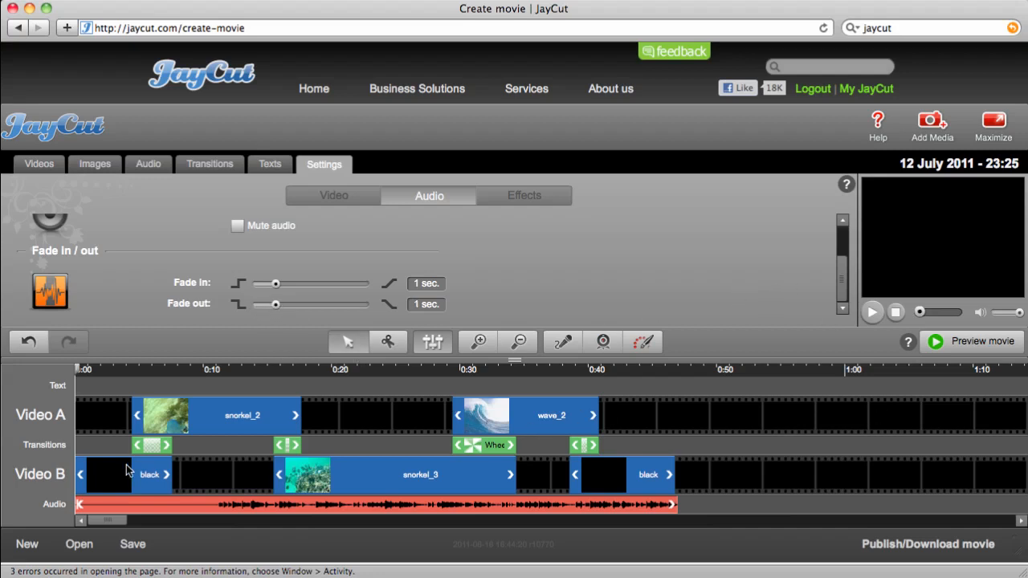
Step: Save the movie and return the playhead to the start of the timeline
{"action": "left_click", "coordinate": [133, 545]}
{"action": "left_click", "coordinate": [164, 370]}
{"action": "left_click", "coordinate": [78, 370]}
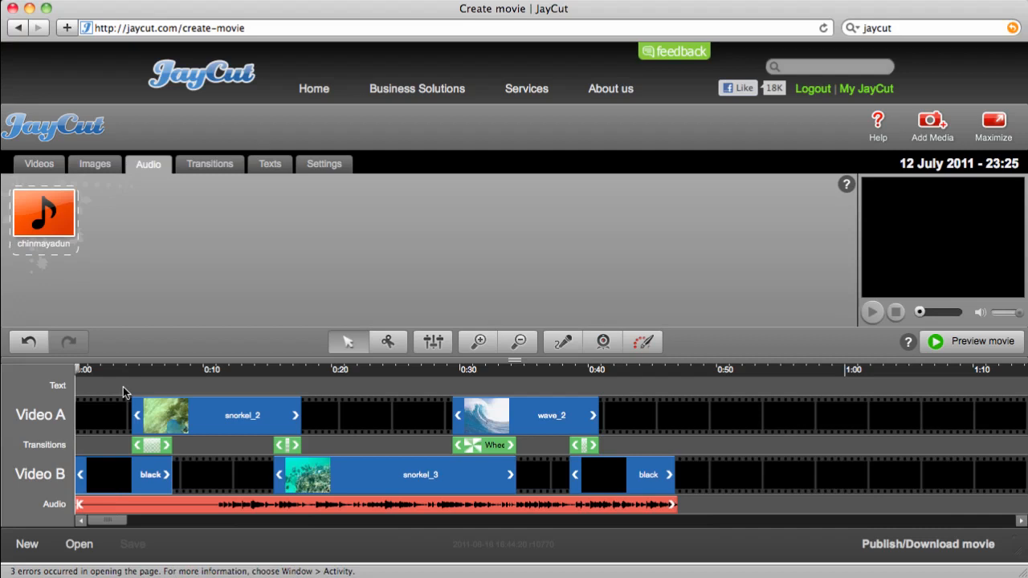
Step: Add a Simple text clip to the text track at the start of snorkel_2 and extend it to about 10 seconds
{"action": "left_click", "coordinate": [271, 166]}
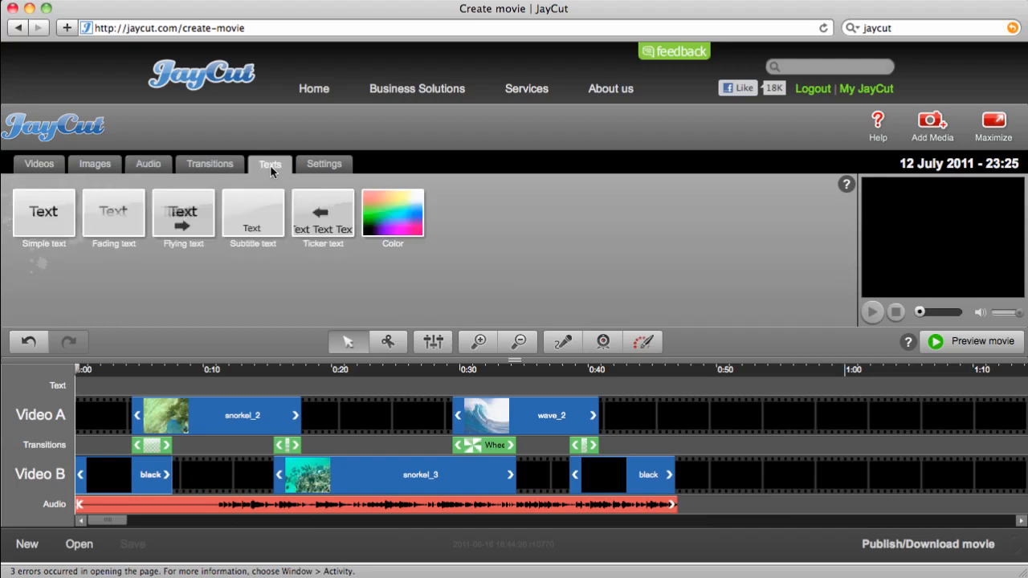
{"action": "left_click", "coordinate": [51, 219]}
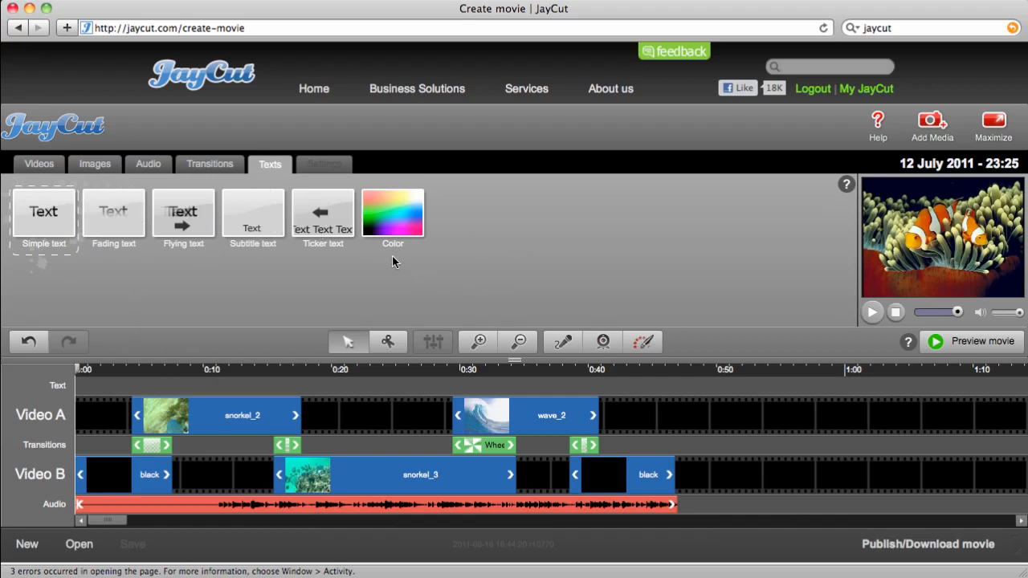
{"action": "left_click_drag", "start_coordinate": [43, 211], "coordinate": [168, 388]}
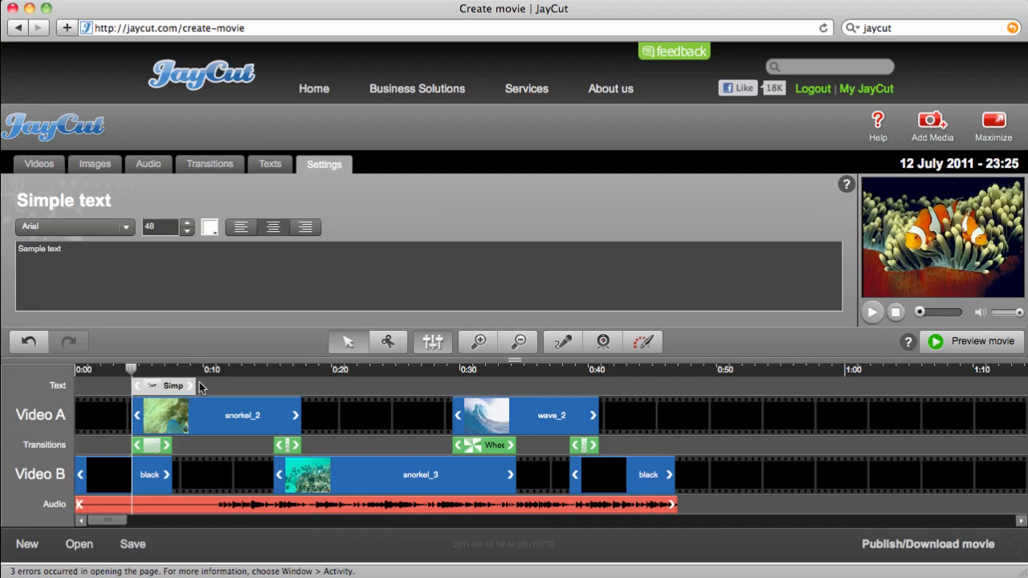
{"action": "left_click_drag", "start_coordinate": [194, 385], "coordinate": [258, 385]}
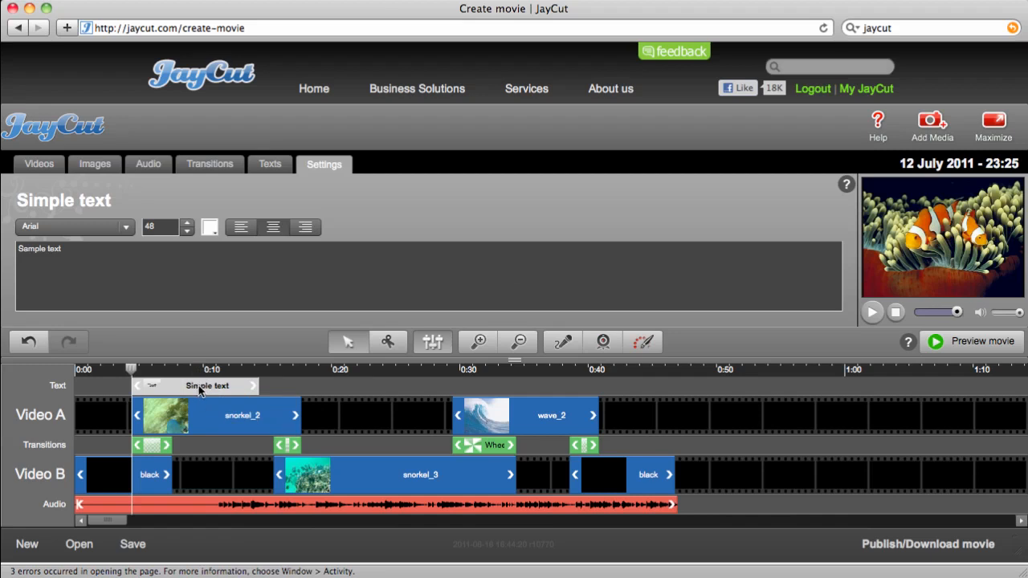
Step: Check the fonts available for the text clip and replace its sample text with "Fish"
{"action": "left_click", "coordinate": [126, 229]}
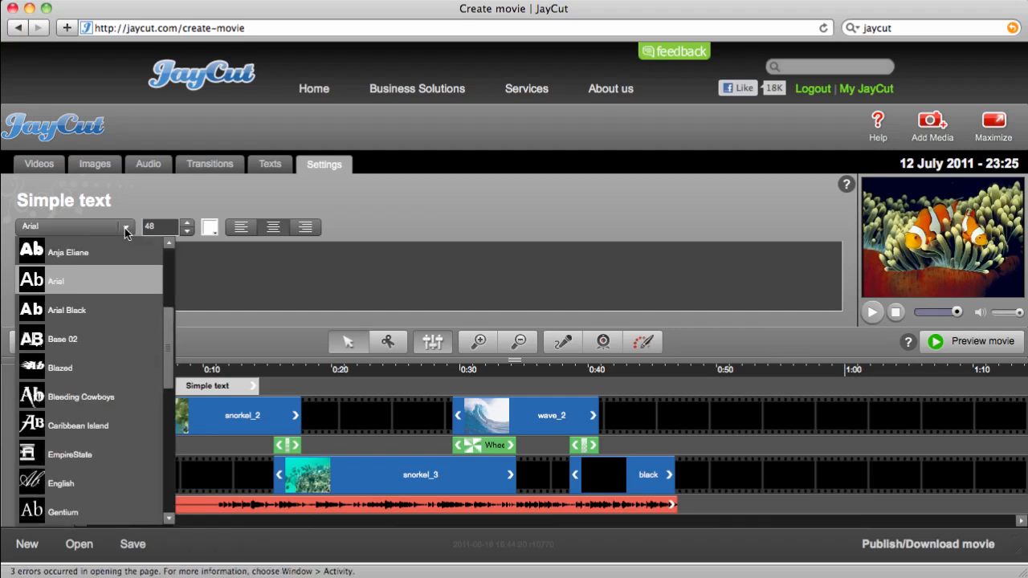
{"action": "left_click", "coordinate": [125, 229]}
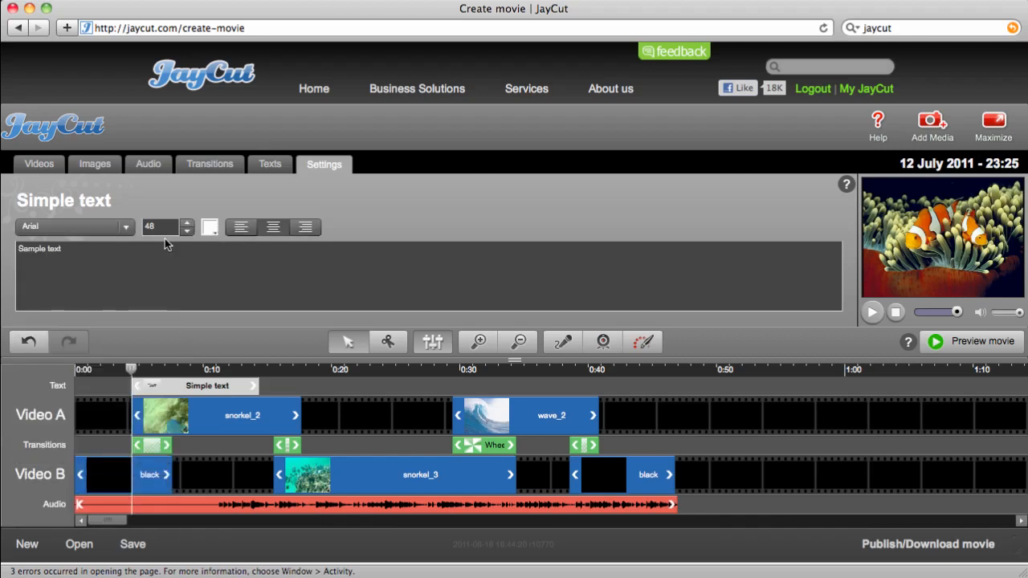
{"action": "left_click_drag", "start_coordinate": [65, 249], "coordinate": [46, 249]}
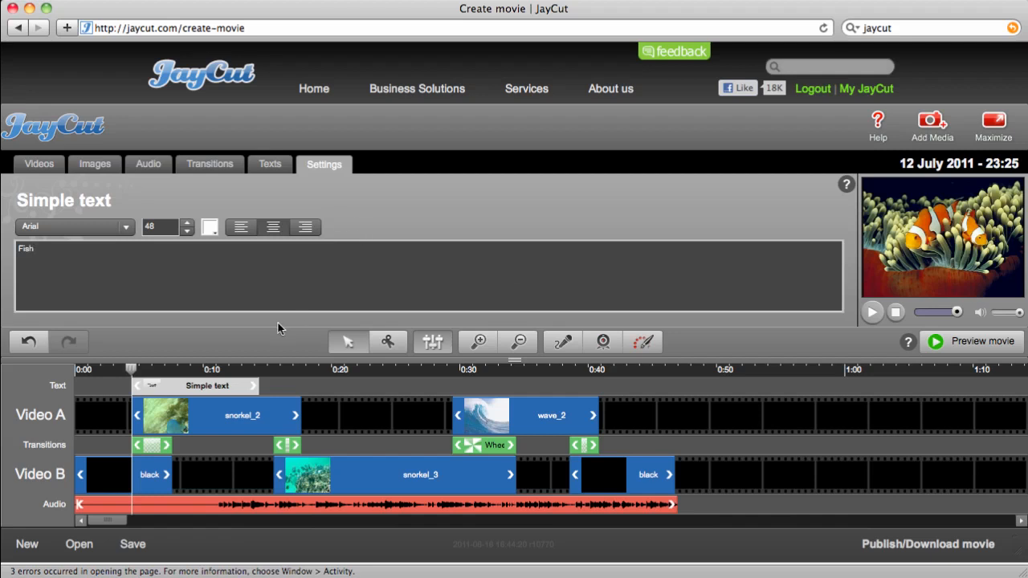
Step: Return the playhead to the start of the timeline and preview the movie with its title text
{"action": "left_click", "coordinate": [191, 371]}
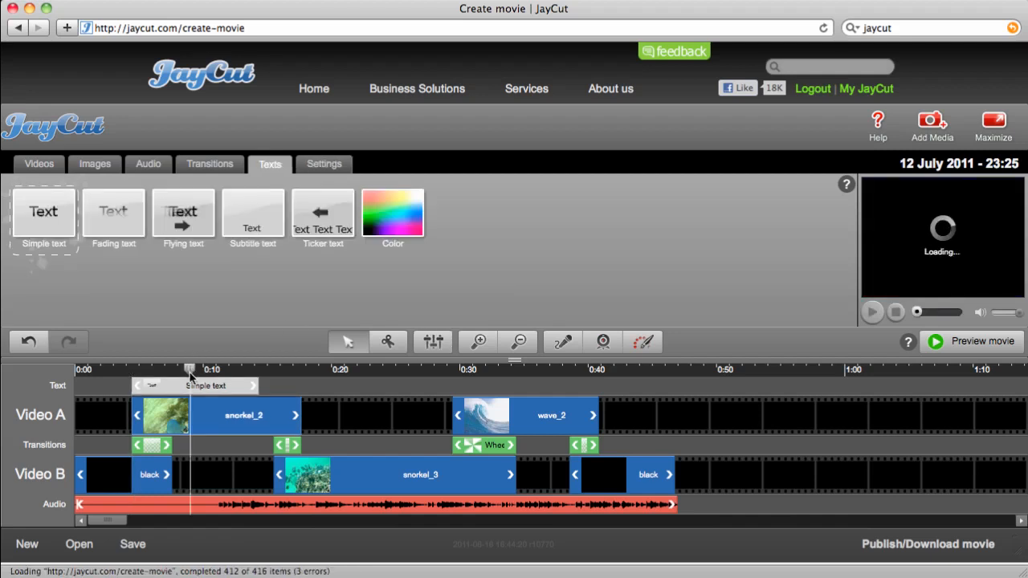
{"action": "left_click_drag", "start_coordinate": [190, 372], "coordinate": [71, 370]}
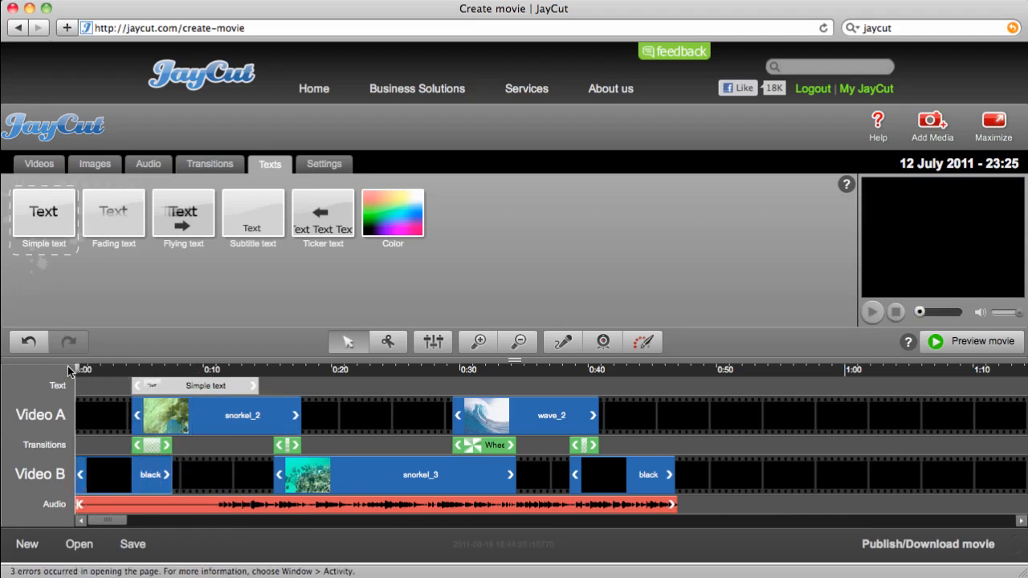
{"action": "left_click", "coordinate": [936, 347]}
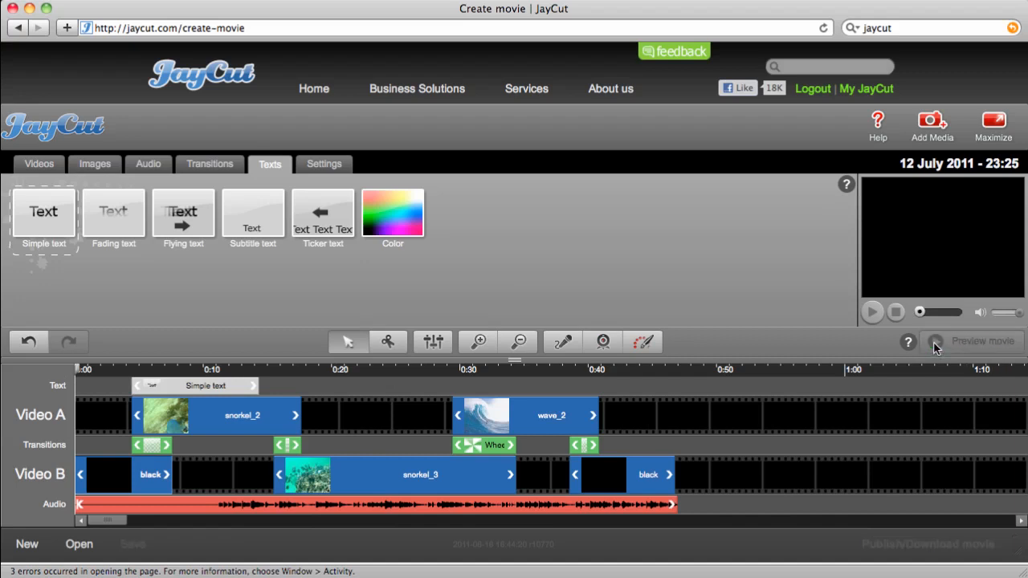